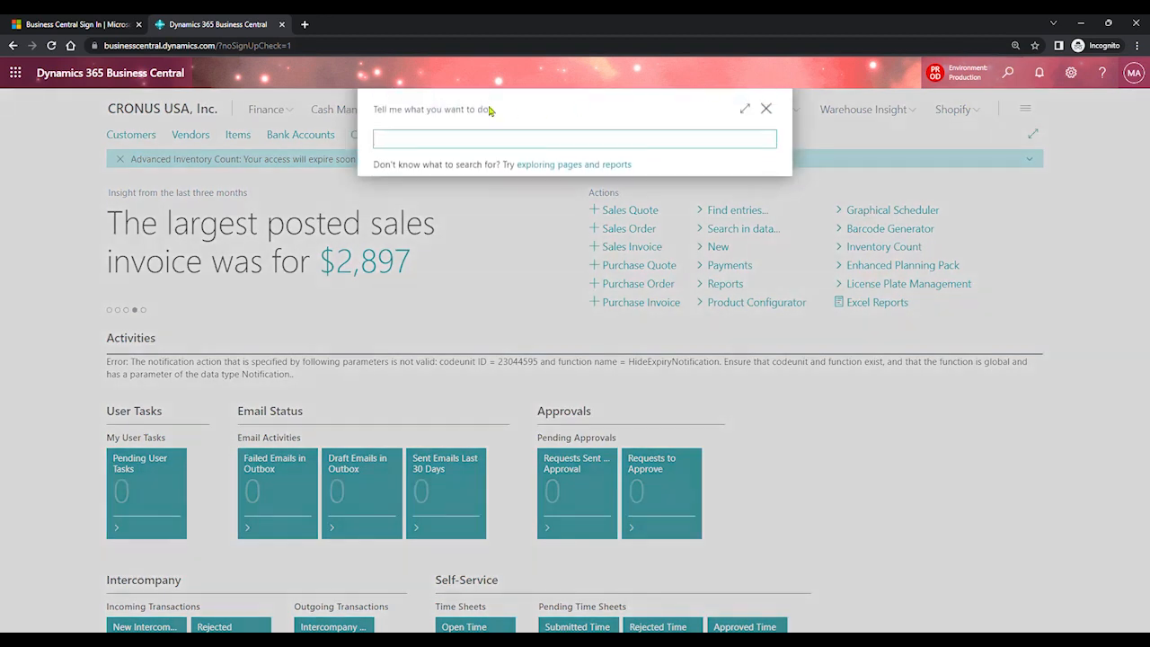
- Search Tell Me for 'customer'
{"action": "type", "text": "customer"}
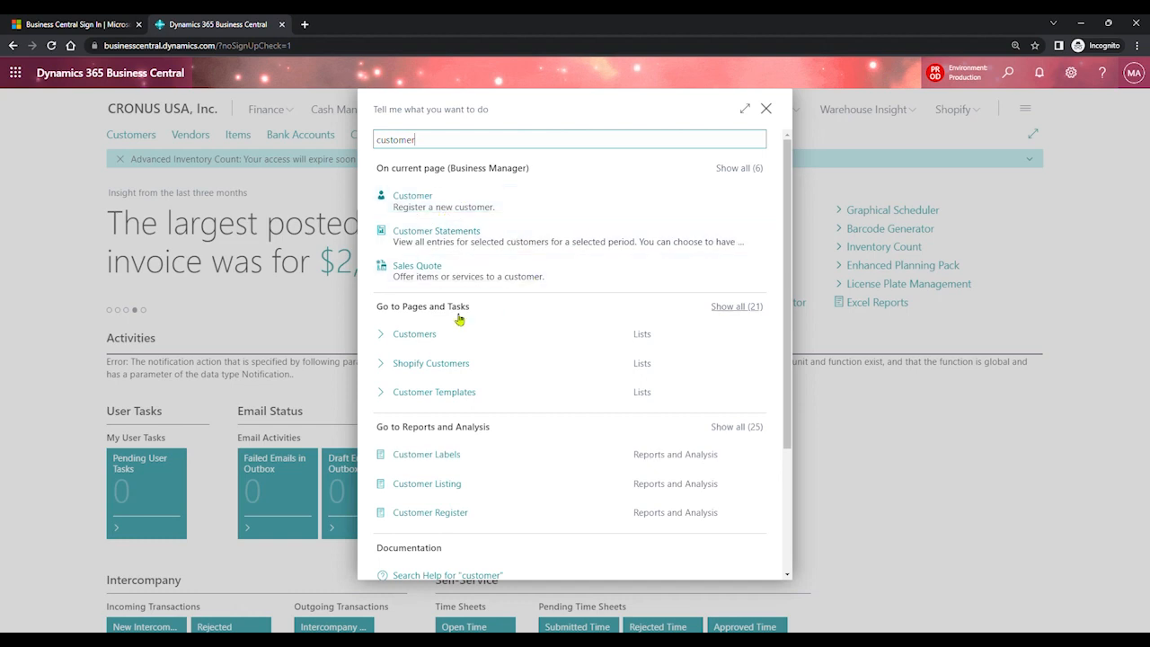
- Go to the Customers list and open the Adatum Corporation (10000) customer card
{"action": "left_click", "coordinate": [438, 334]}
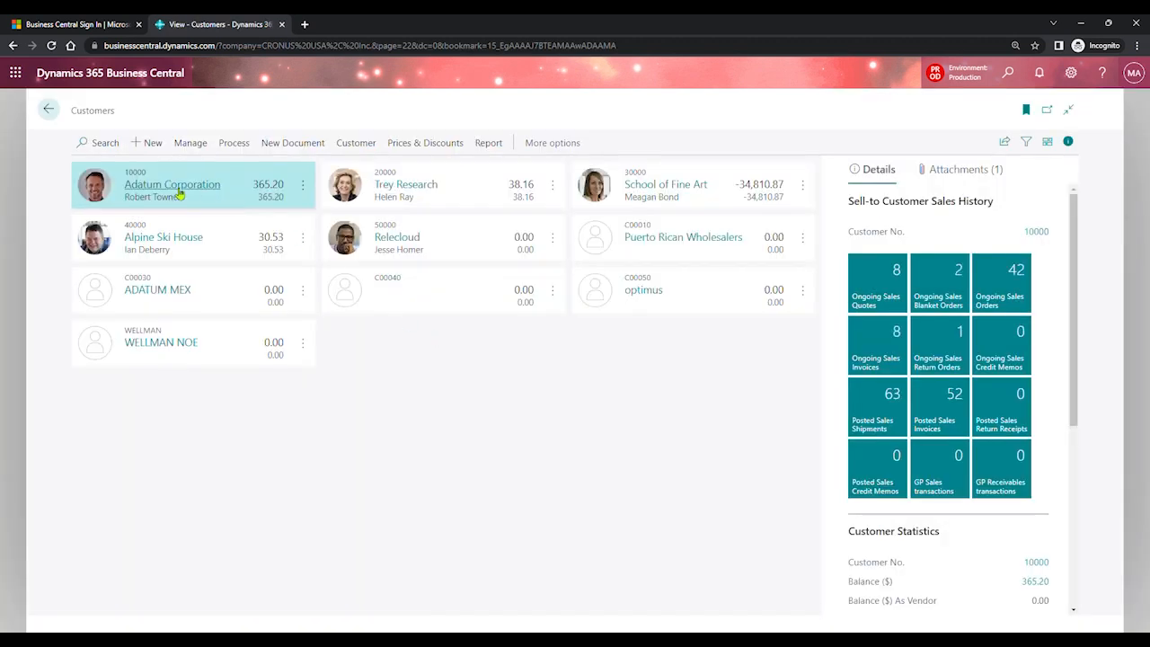
{"action": "left_click", "coordinate": [178, 187]}
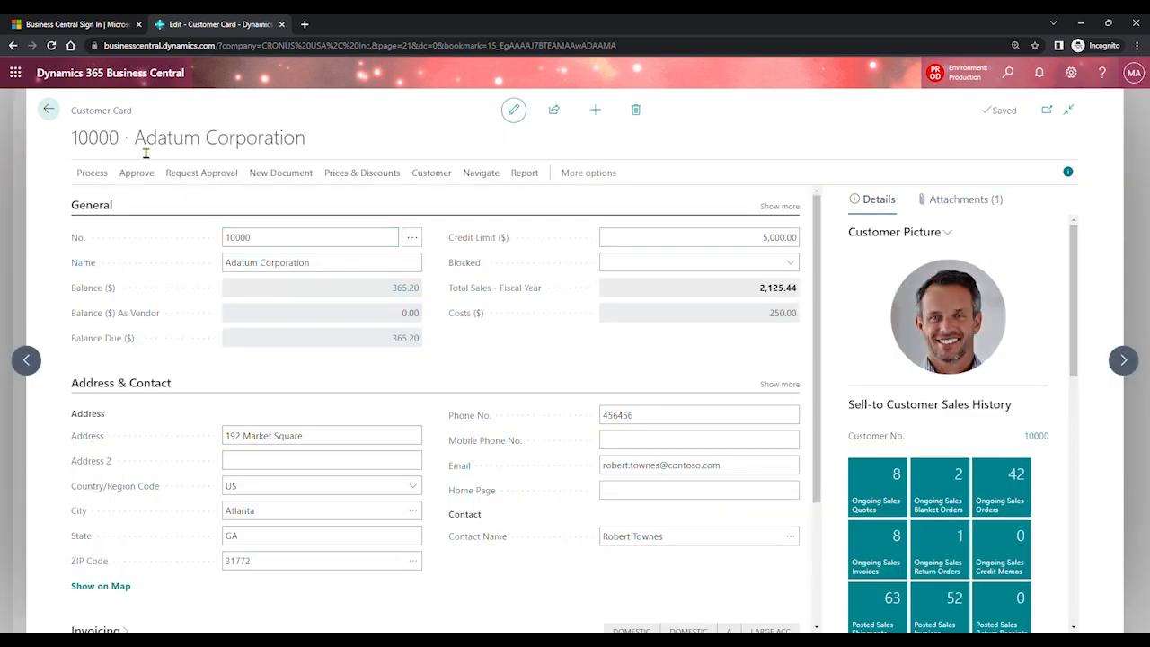
{"action": "left_click_drag", "start_coordinate": [130, 150], "coordinate": [70, 146]}
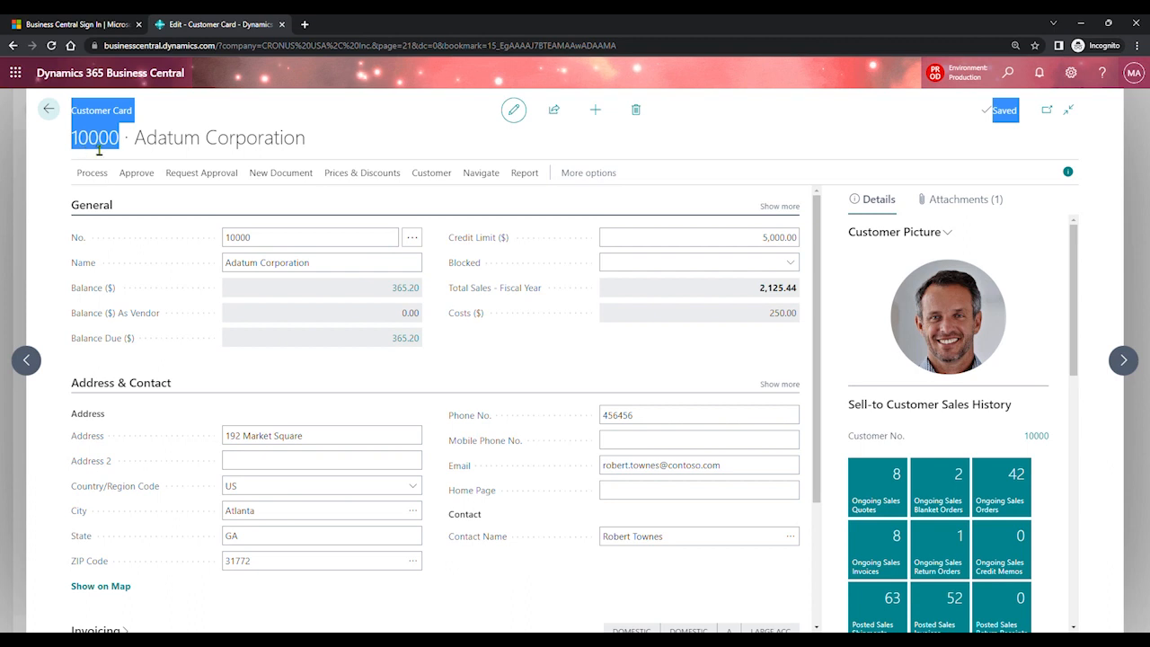
{"action": "left_click", "coordinate": [271, 244]}
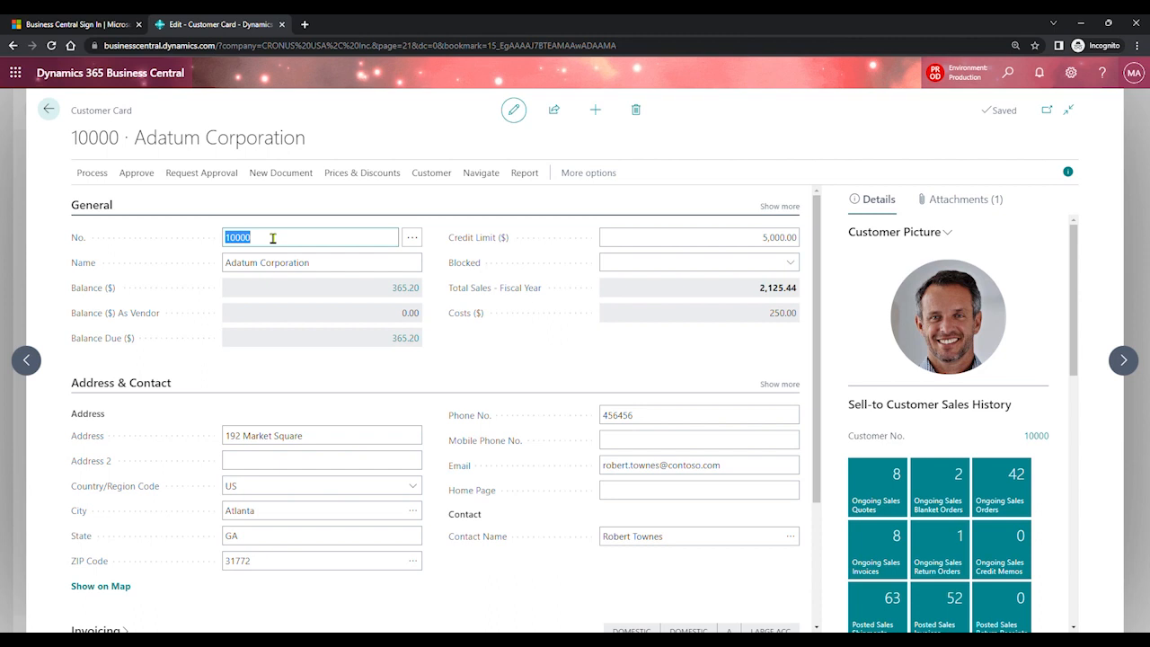
{"action": "left_click", "coordinate": [337, 266]}
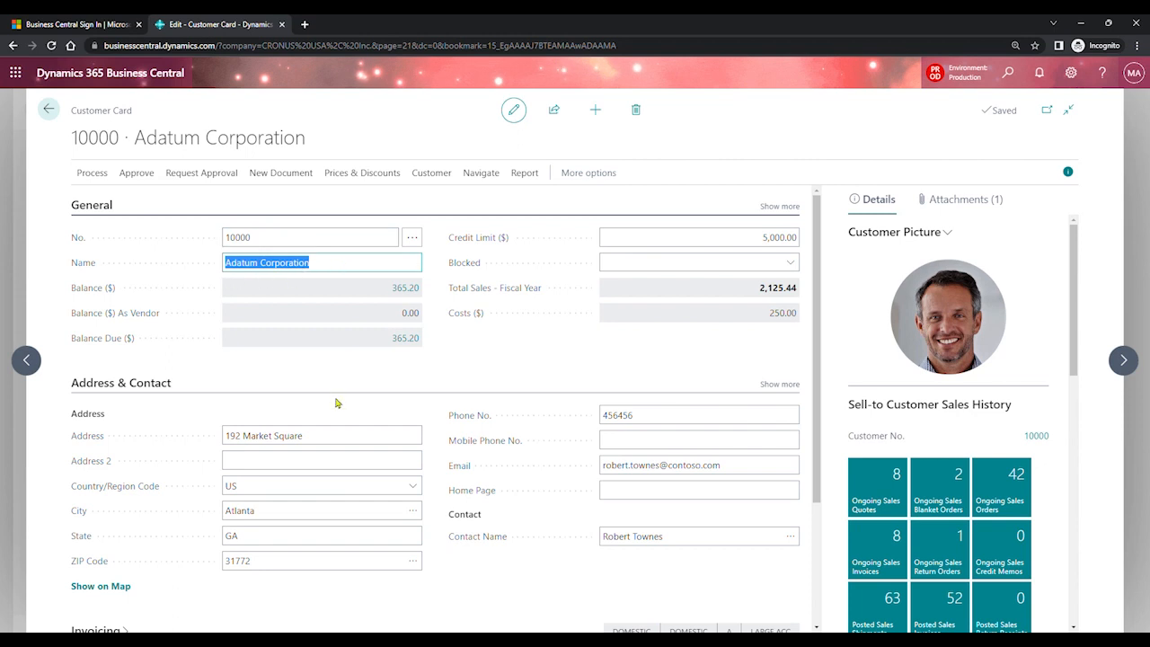
{"action": "left_click_drag", "start_coordinate": [819, 274], "coordinate": [819, 396]}
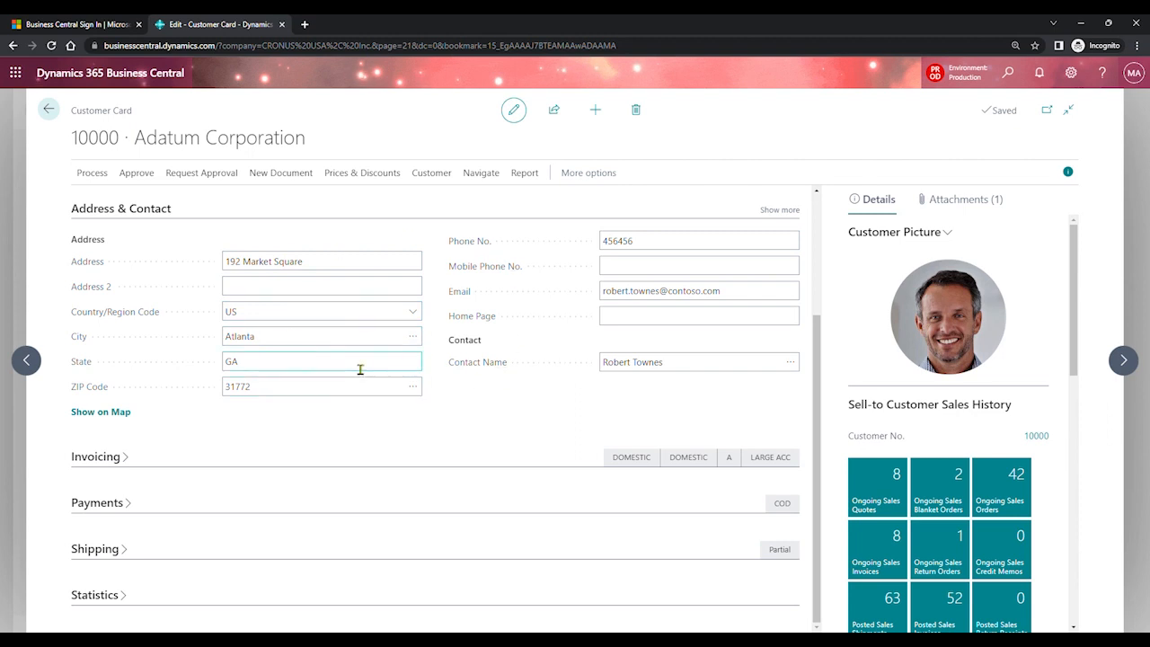
- Expand Invoicing on the Adatum card and review its DOMESTIC general business posting group without changing it
{"action": "left_click", "coordinate": [124, 459]}
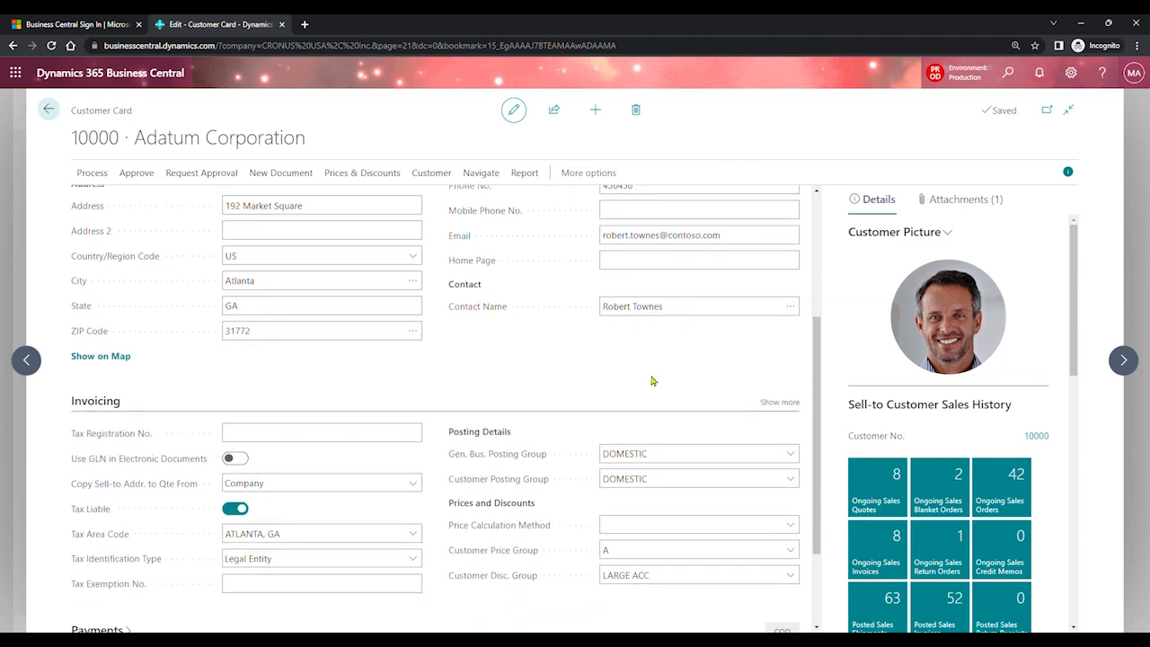
{"action": "left_click_drag", "start_coordinate": [819, 345], "coordinate": [823, 422]}
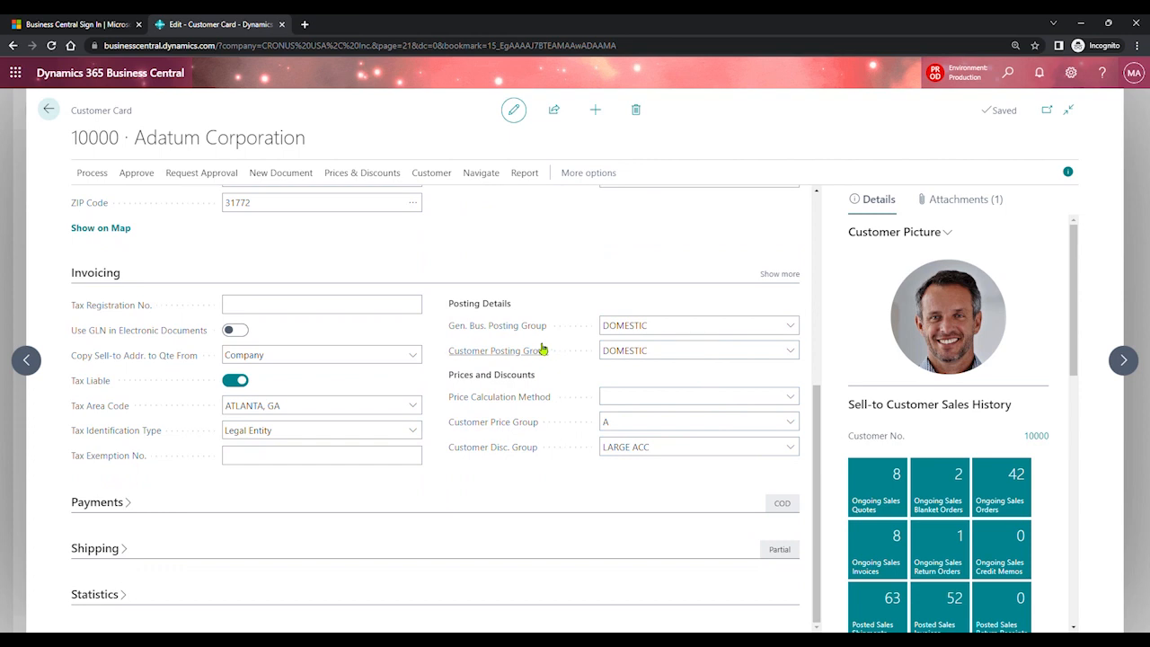
{"action": "mouse_move", "coordinate": [533, 335]}
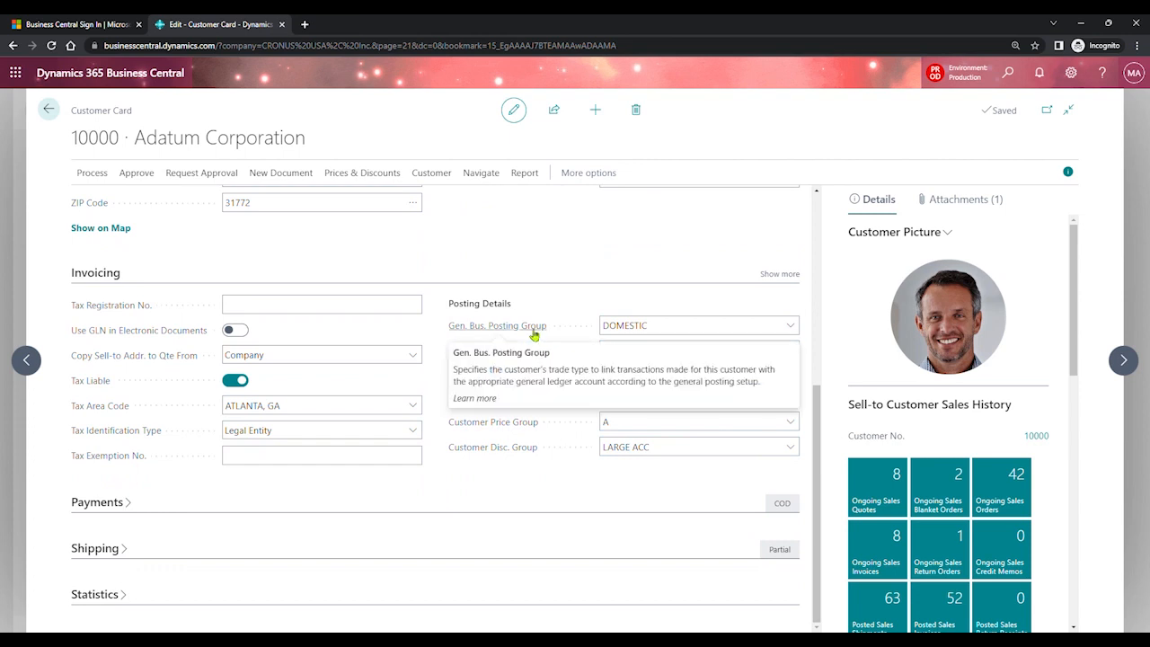
{"action": "left_click", "coordinate": [662, 331]}
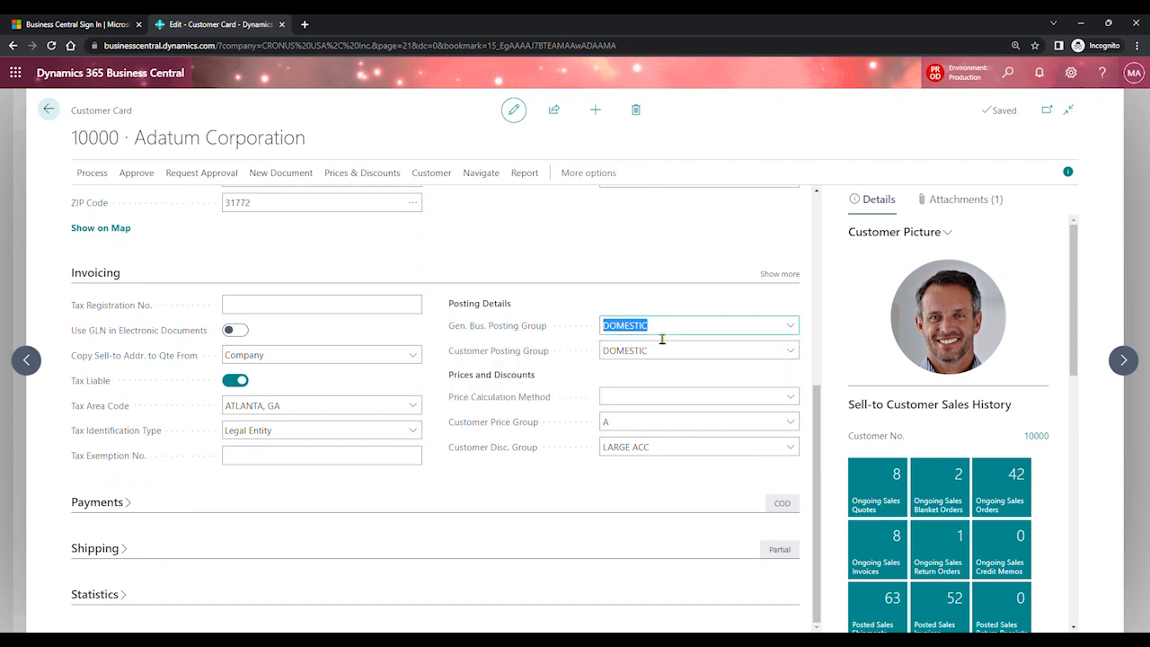
{"action": "left_click", "coordinate": [791, 326]}
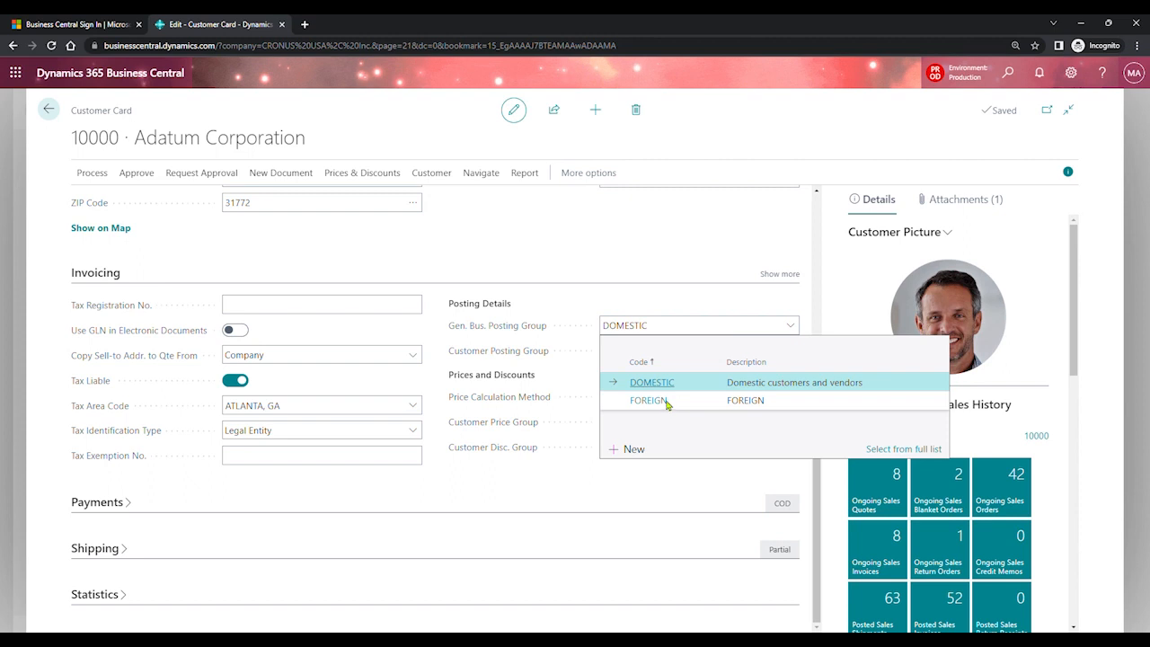
{"action": "left_click", "coordinate": [649, 262]}
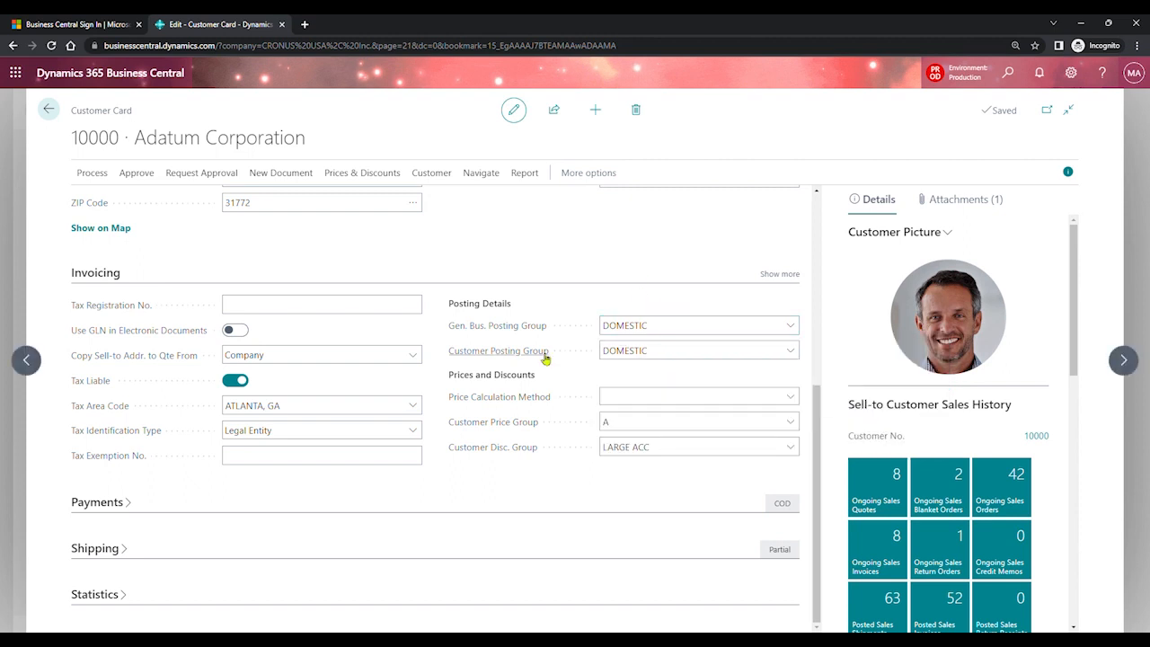
{"action": "mouse_move", "coordinate": [537, 359]}
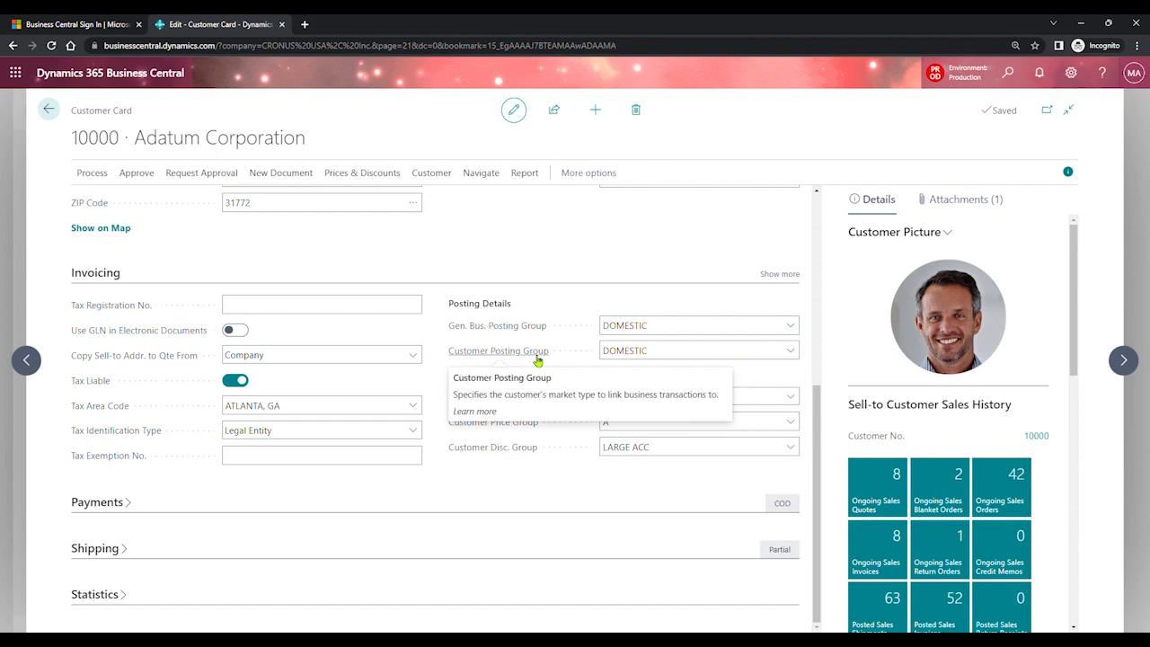
{"action": "left_click", "coordinate": [681, 356]}
{"action": "left_click", "coordinate": [794, 355]}
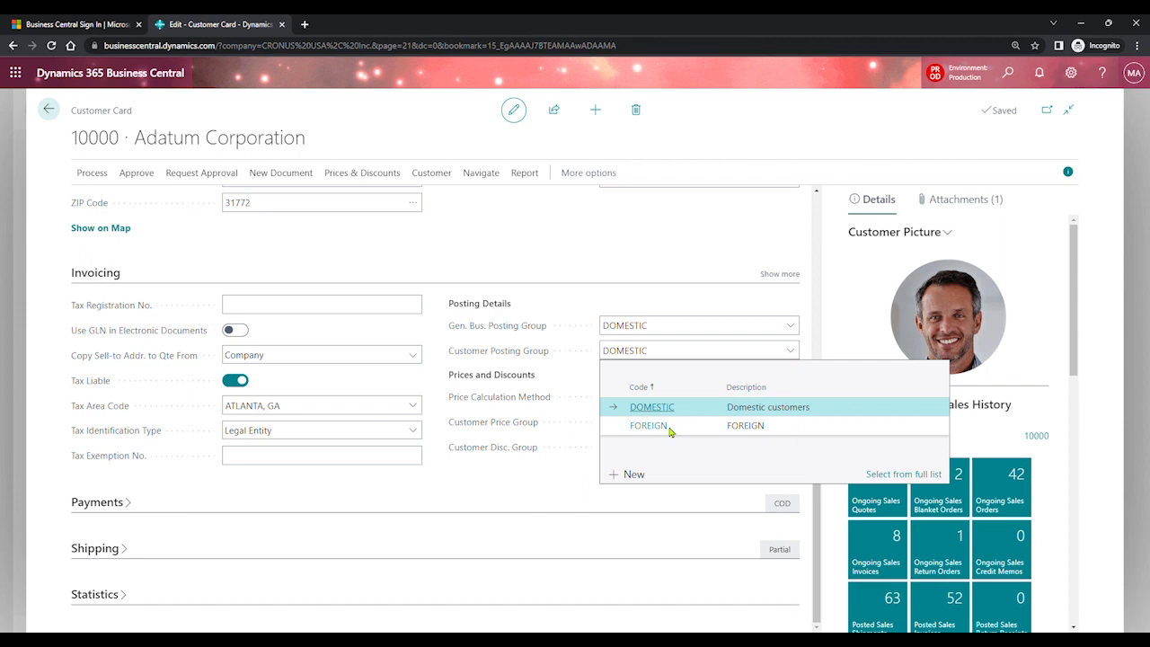
{"action": "left_click", "coordinate": [542, 469]}
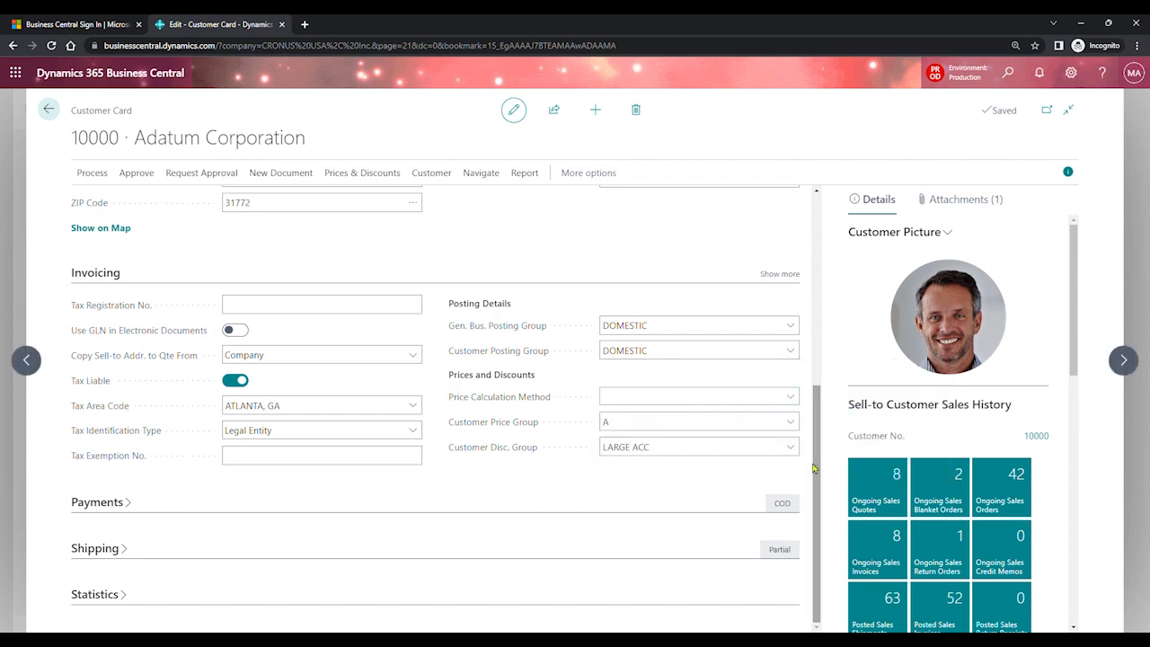
{"action": "left_click", "coordinate": [326, 459]}
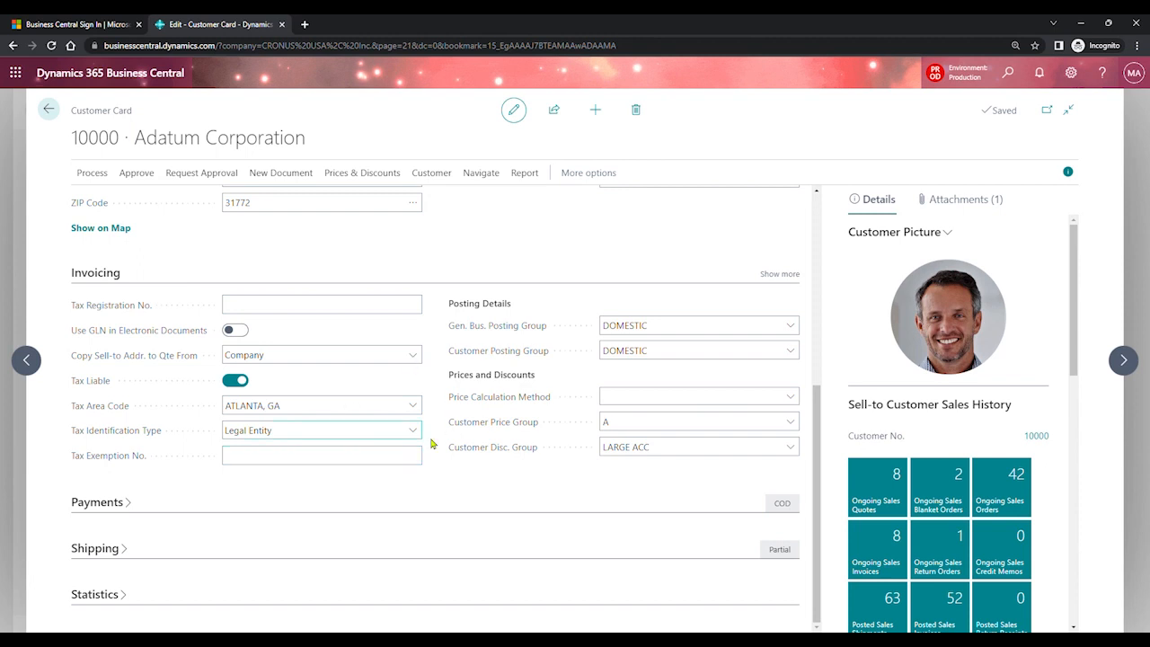
- Create new customer C00060 from the CUSTOMER COMPANY template
{"action": "left_click", "coordinate": [595, 111]}
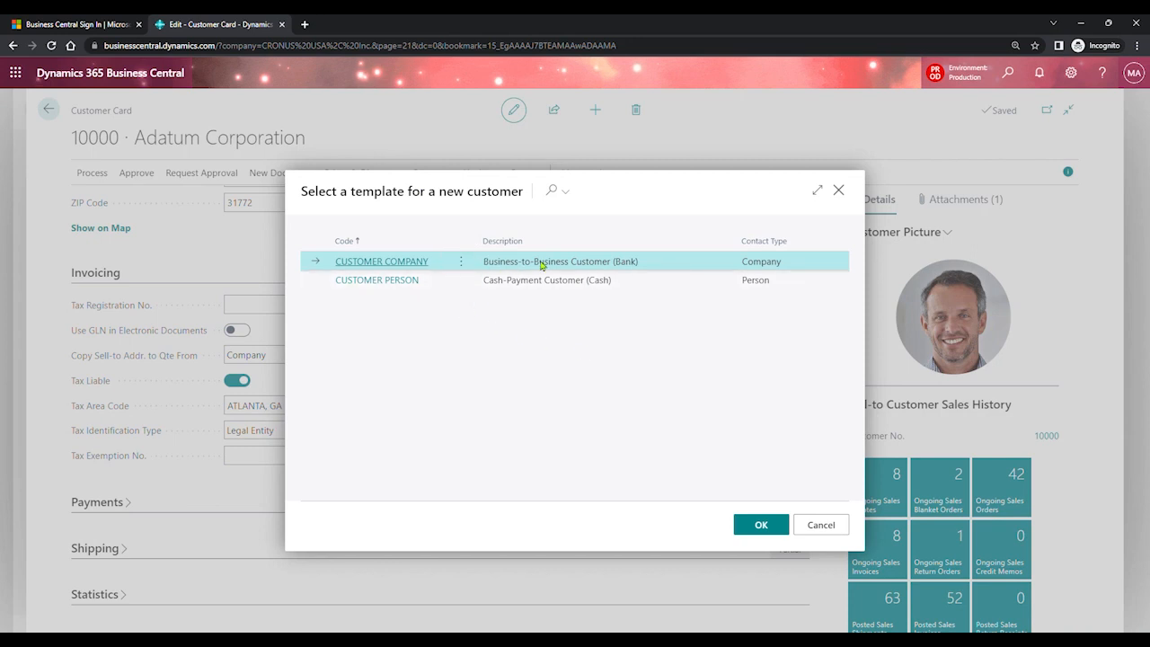
{"action": "left_click", "coordinate": [758, 524]}
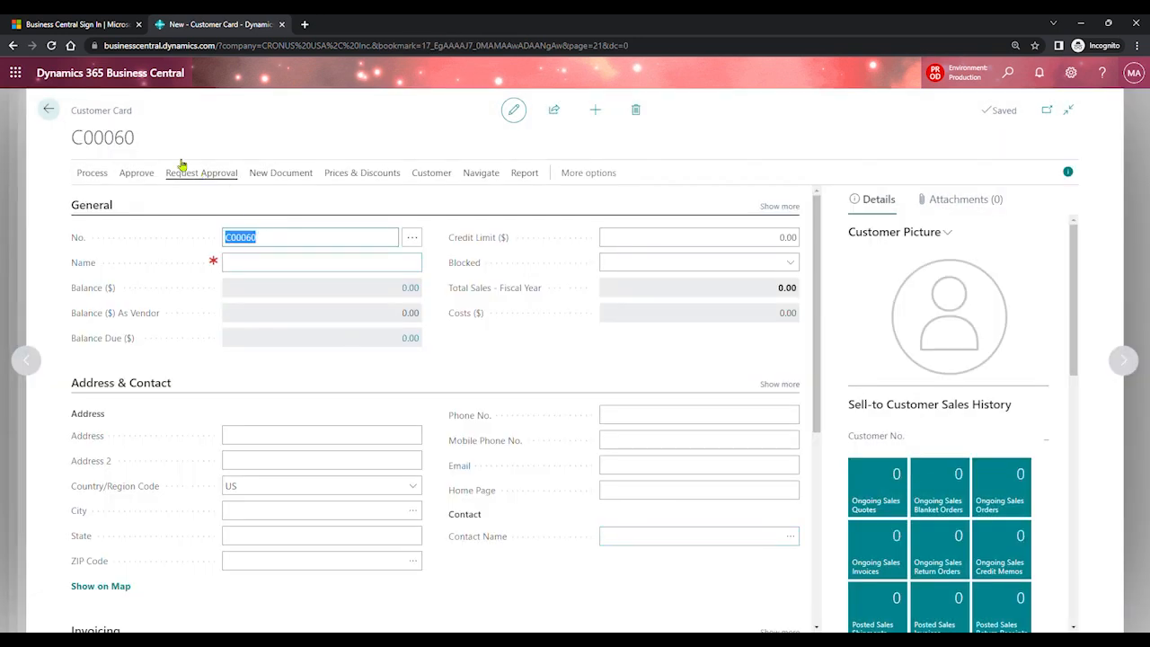
{"action": "left_click_drag", "start_coordinate": [84, 144], "coordinate": [141, 154]}
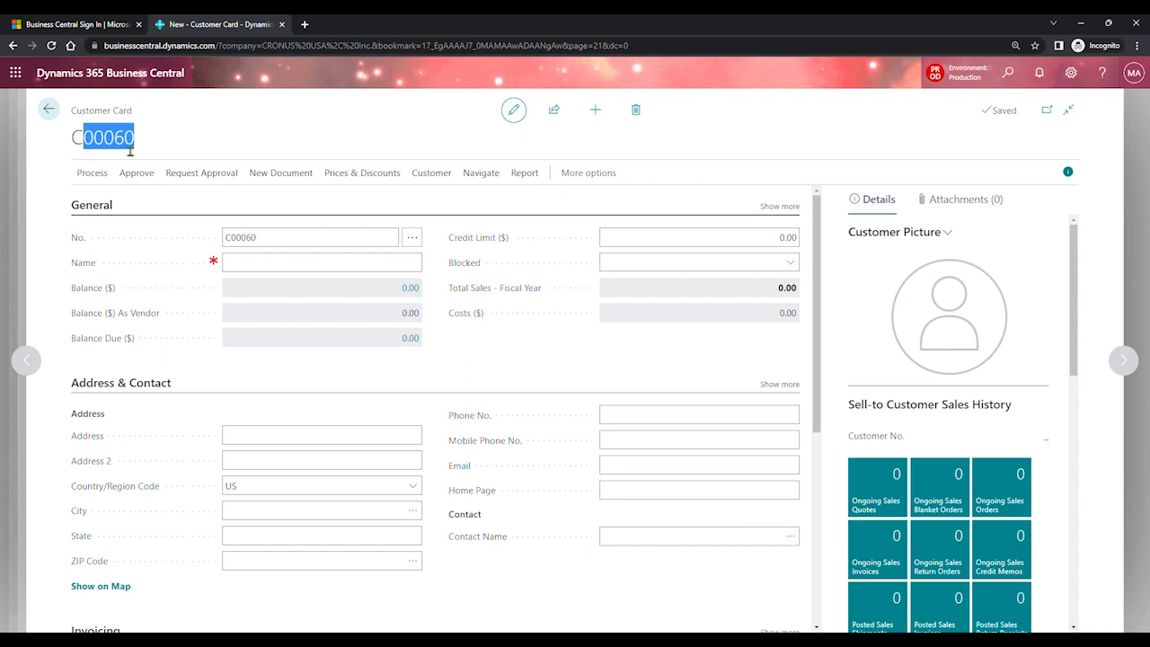
- Name the new customer OPTIMUS
{"action": "left_click", "coordinate": [282, 271]}
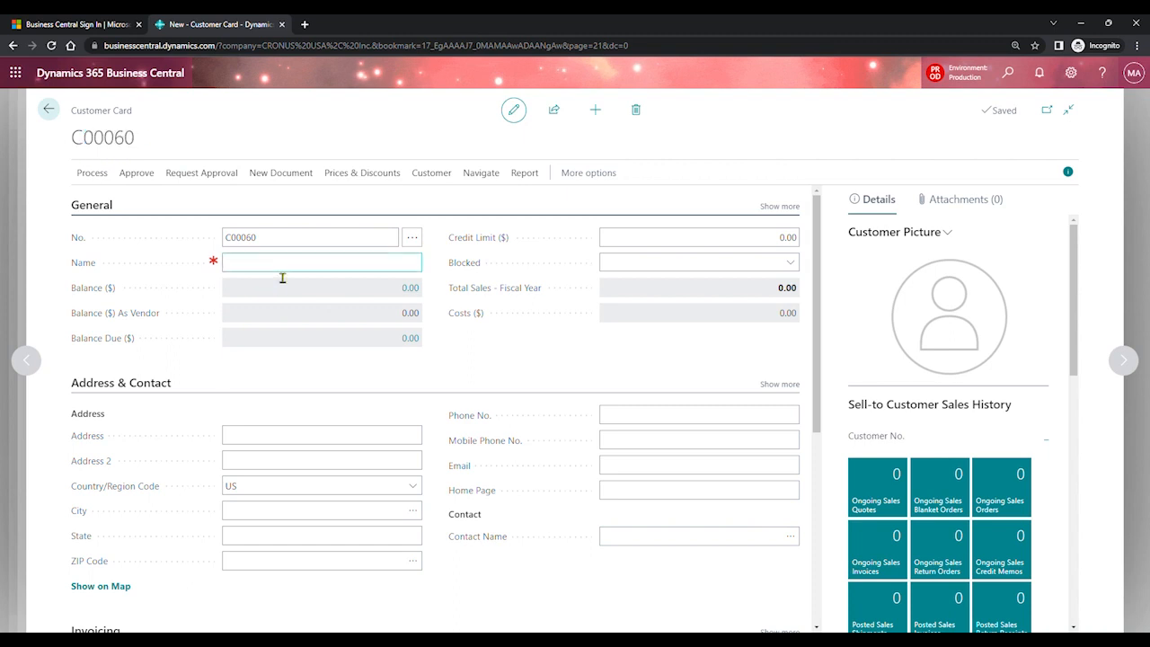
{"action": "type", "text": "OPTIMUS"}
{"action": "key", "text": "Tab"}
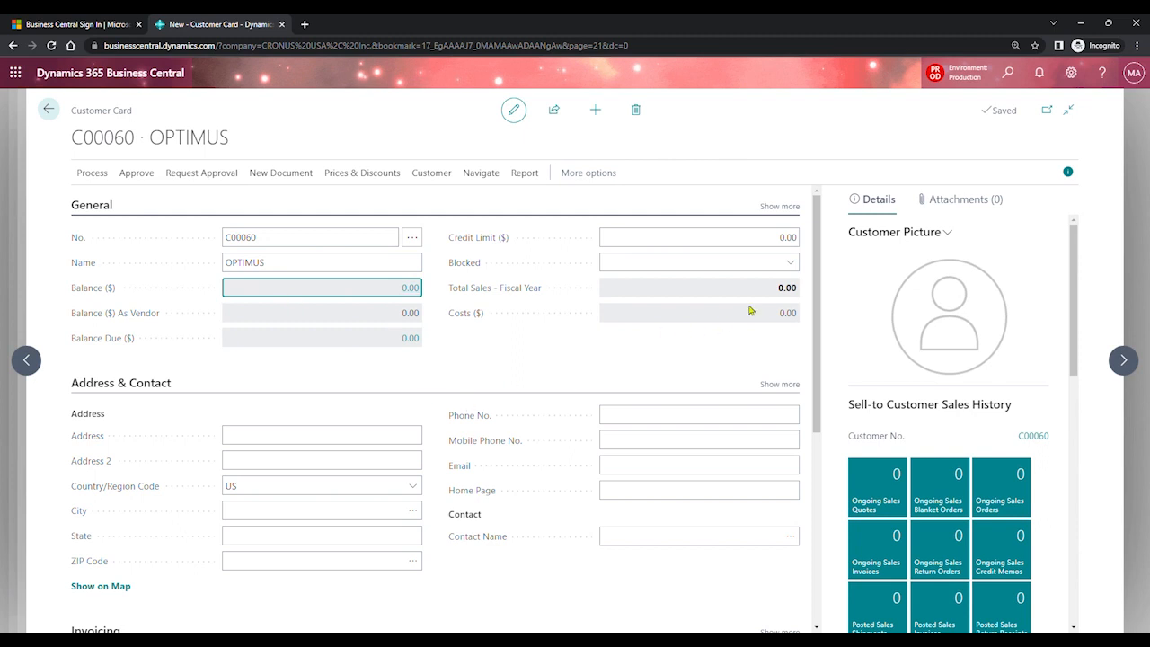
- Enter SESAME STREET as the street address and move on to the ZIP code
{"action": "left_click", "coordinate": [325, 447]}
{"action": "type", "text": "SESAM"}
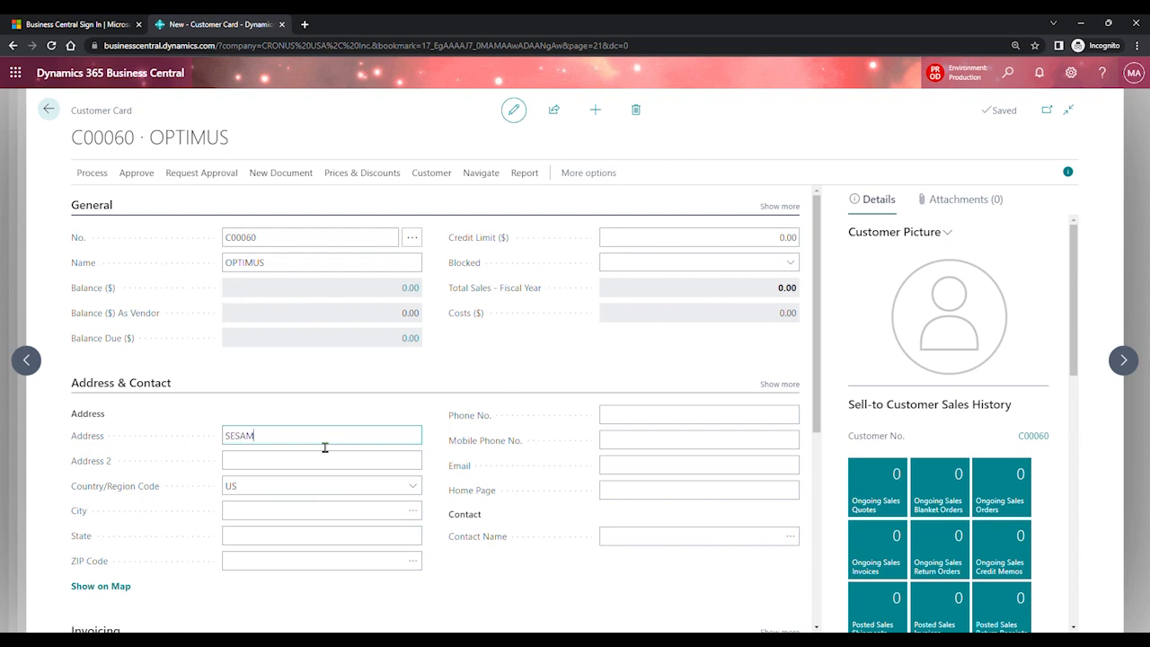
{"action": "type", "text": "E STREET"}
{"action": "key", "text": "Tab"}
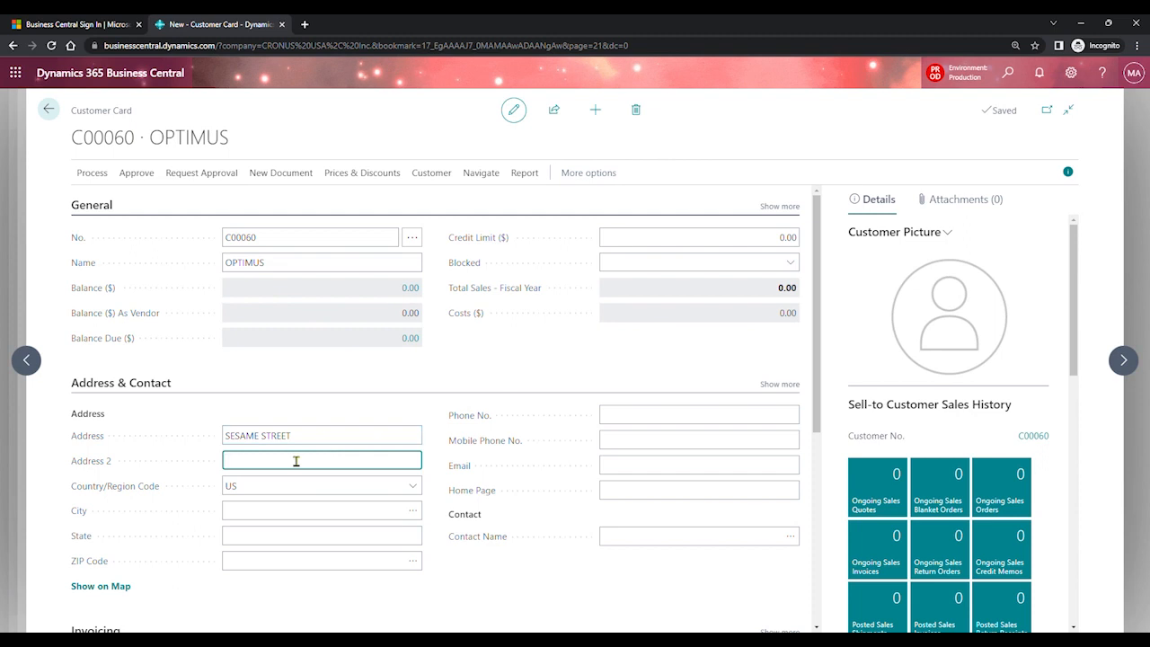
{"action": "left_click", "coordinate": [284, 515]}
{"action": "left_click", "coordinate": [293, 562]}
- Pick ZIP code 10019 from the lookup, filling in New York, NY, US
{"action": "left_click", "coordinate": [412, 562]}
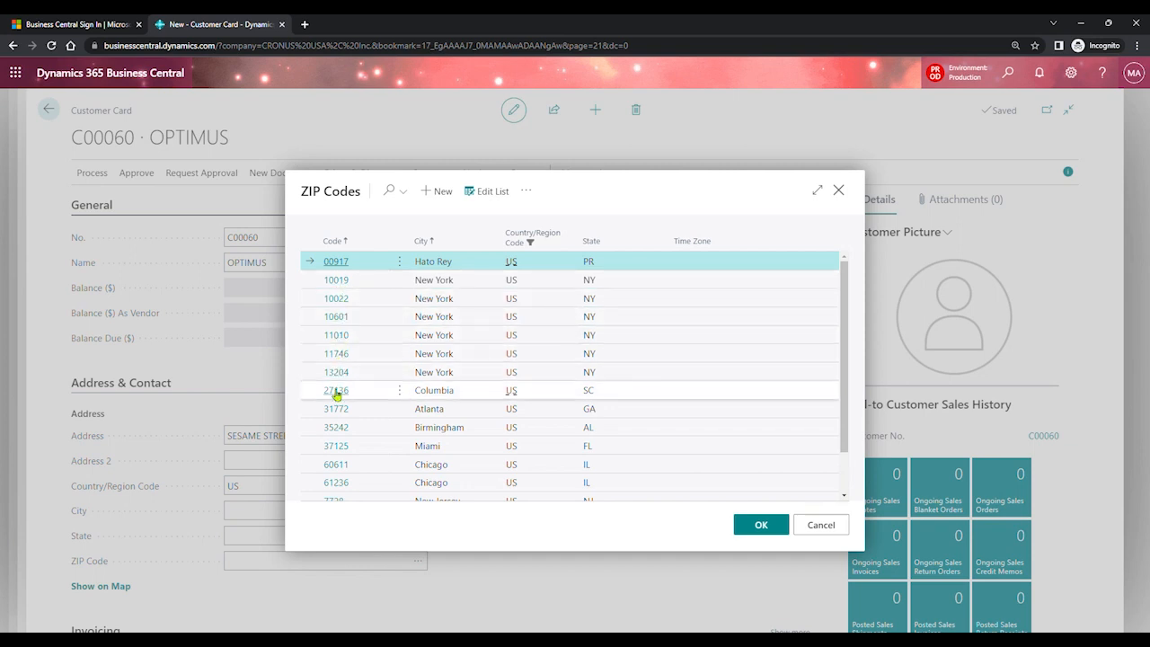
{"action": "left_click", "coordinate": [432, 280]}
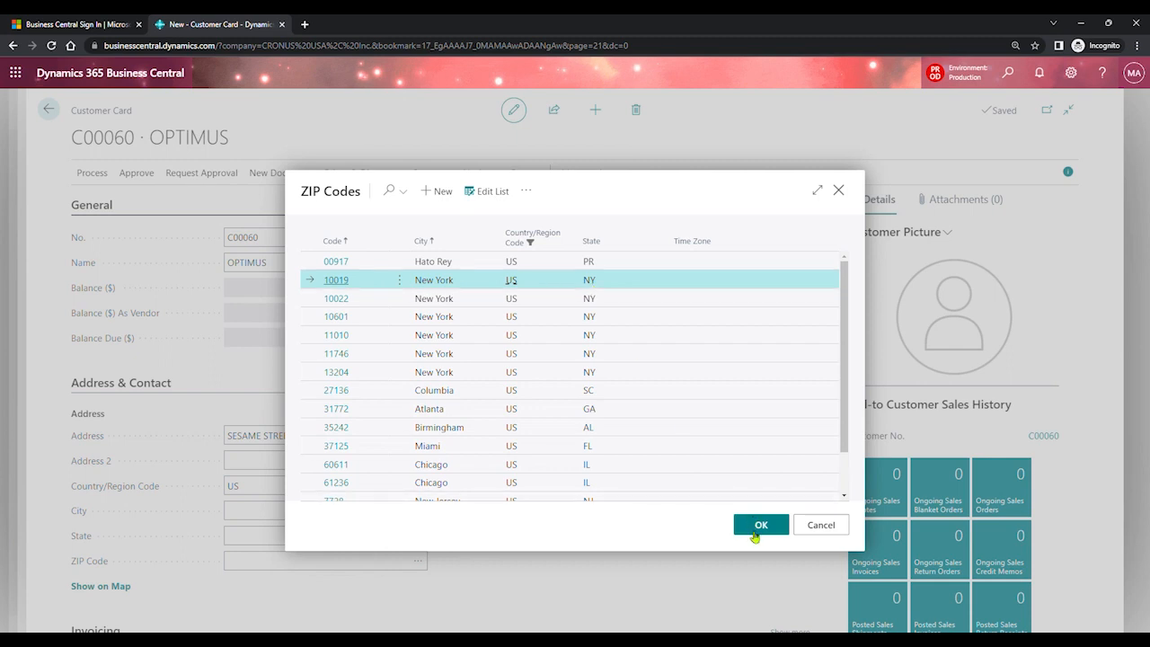
{"action": "left_click", "coordinate": [759, 527]}
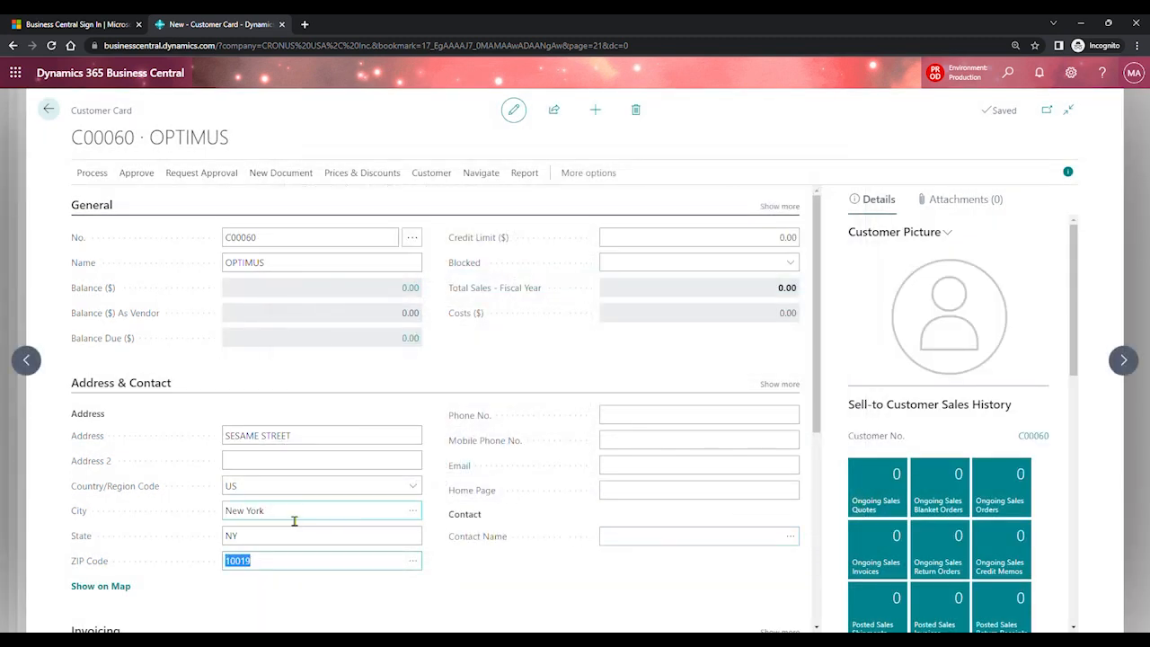
{"action": "left_click", "coordinate": [278, 493]}
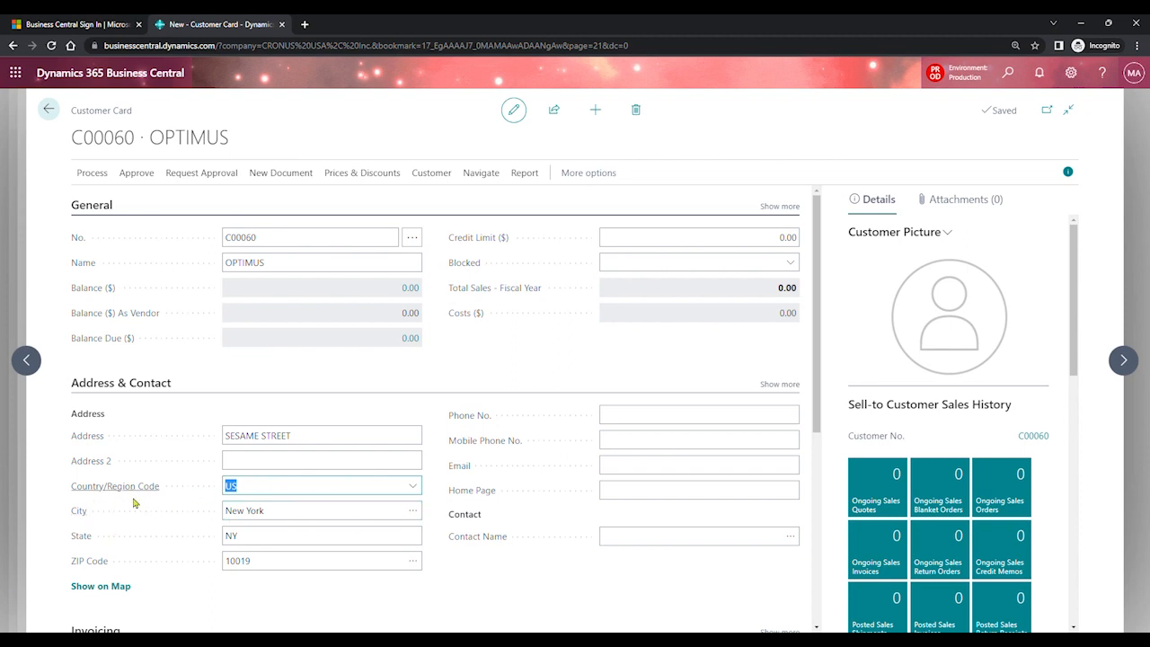
{"action": "left_click", "coordinate": [261, 563]}
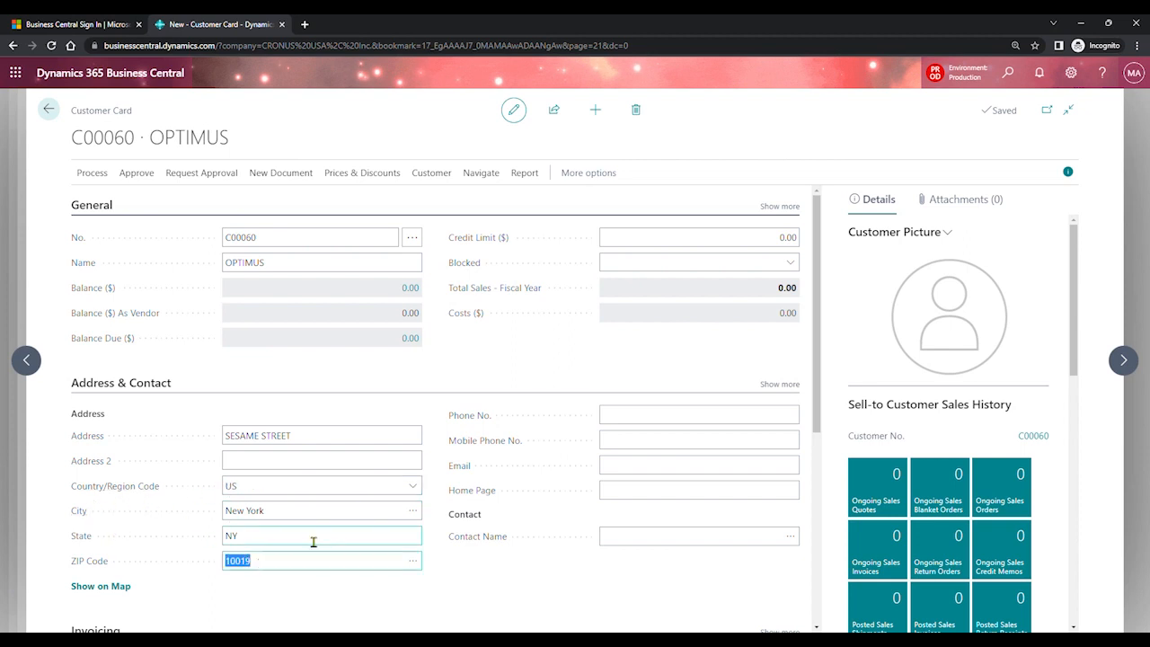
- Fill in the customer's phone number and e-mail address
{"action": "left_click", "coordinate": [694, 426]}
{"action": "type", "text": "87987987"}
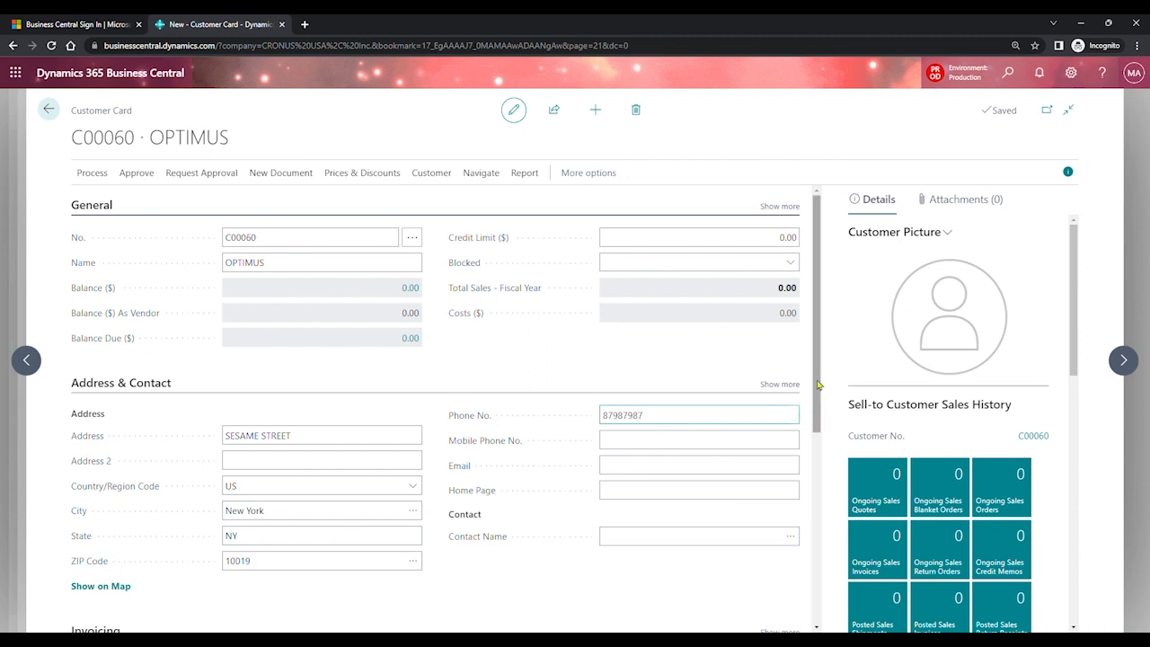
{"action": "scroll", "coordinate": [791, 405], "scroll_direction": "down", "scroll_amount": 1}
{"action": "left_click", "coordinate": [708, 372]}
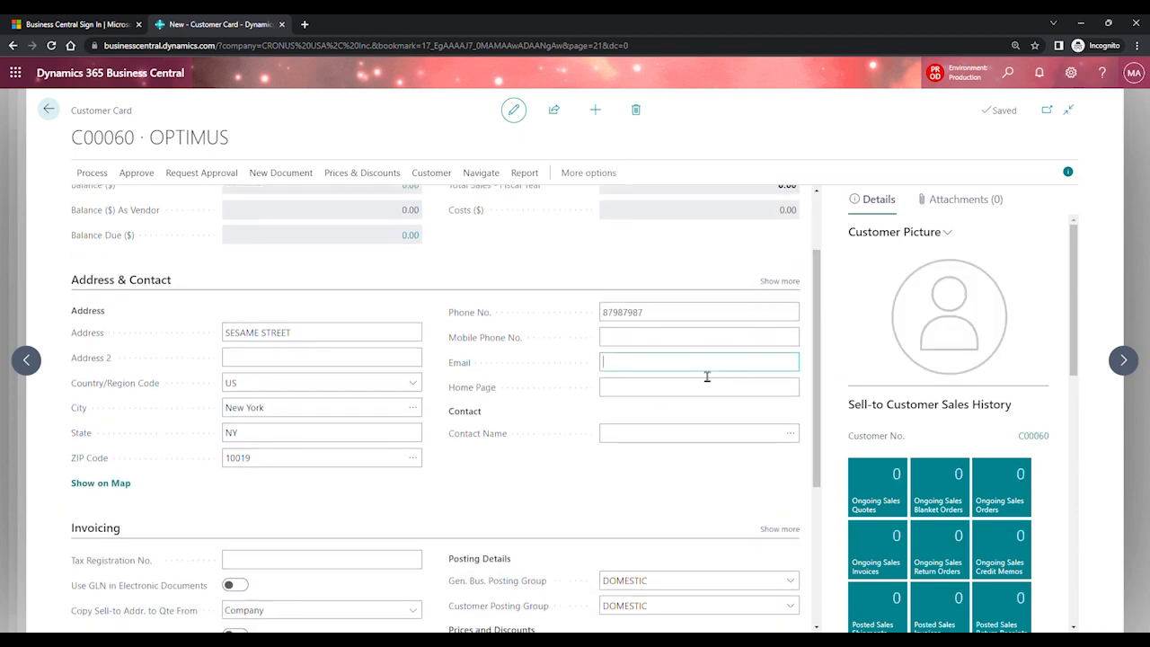
{"action": "left_click", "coordinate": [805, 376]}
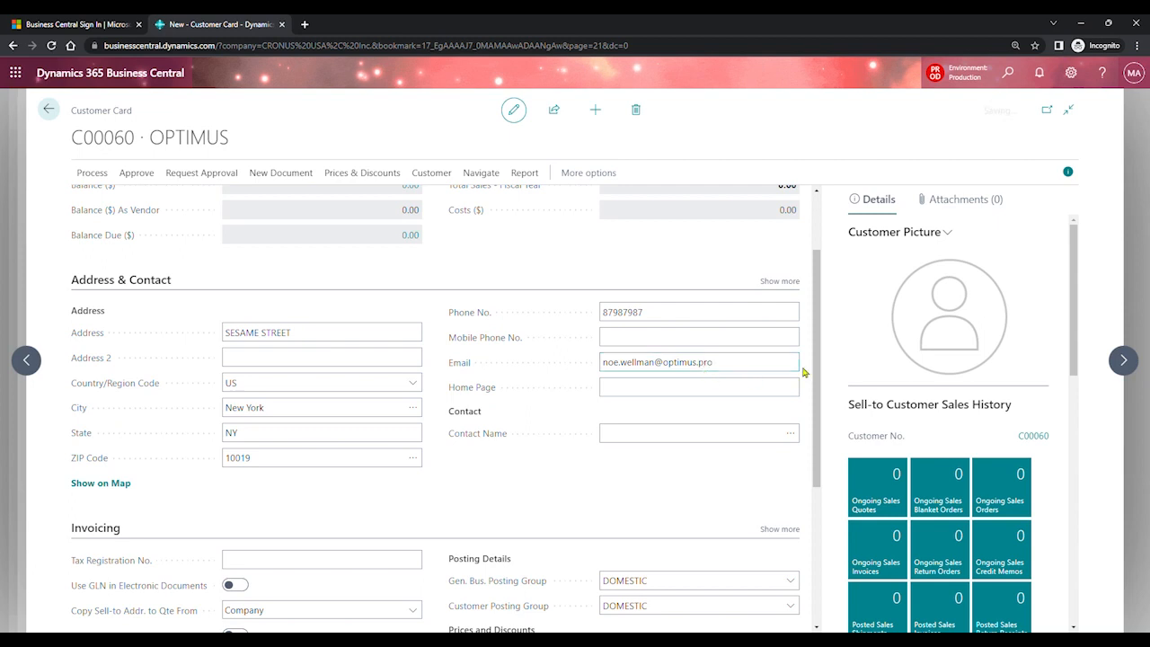
{"action": "left_click_drag", "start_coordinate": [814, 360], "coordinate": [821, 467]}
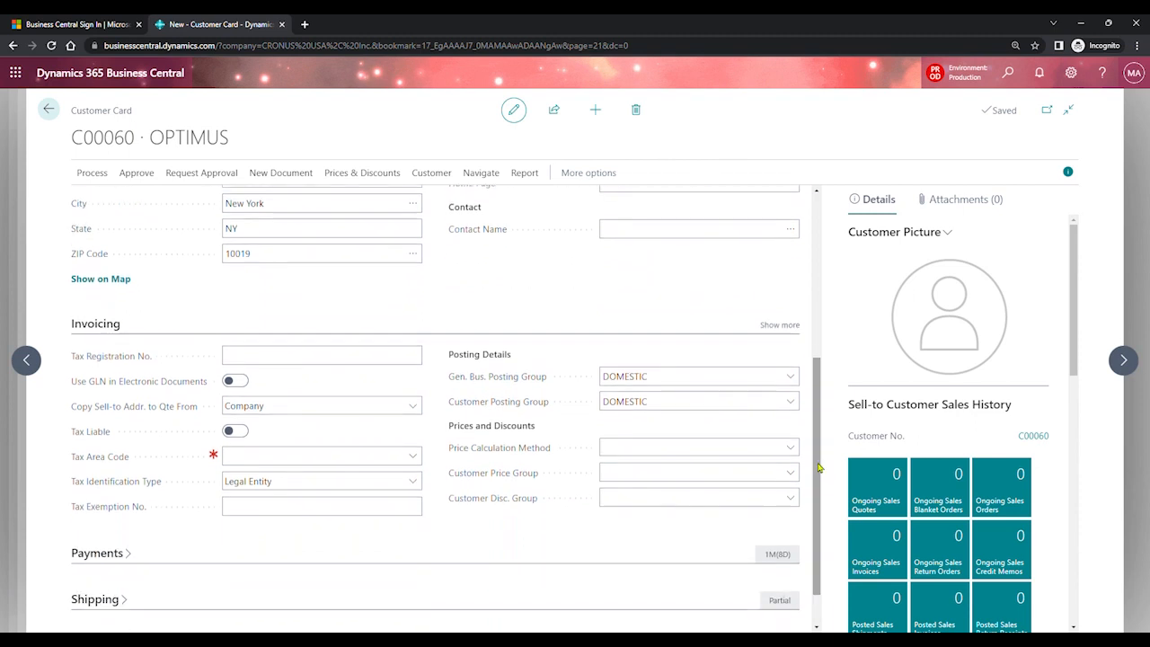
- Set the general business posting group to DOMESTIC and list the tax area codes
{"action": "left_click", "coordinate": [706, 377]}
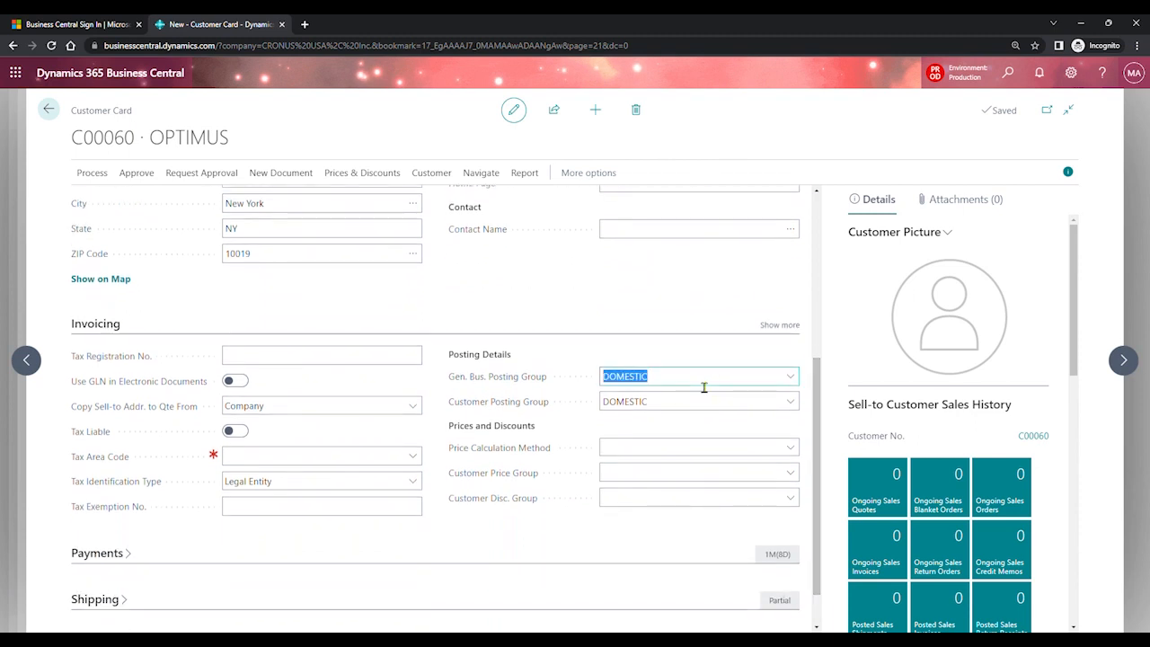
{"action": "left_click", "coordinate": [792, 379]}
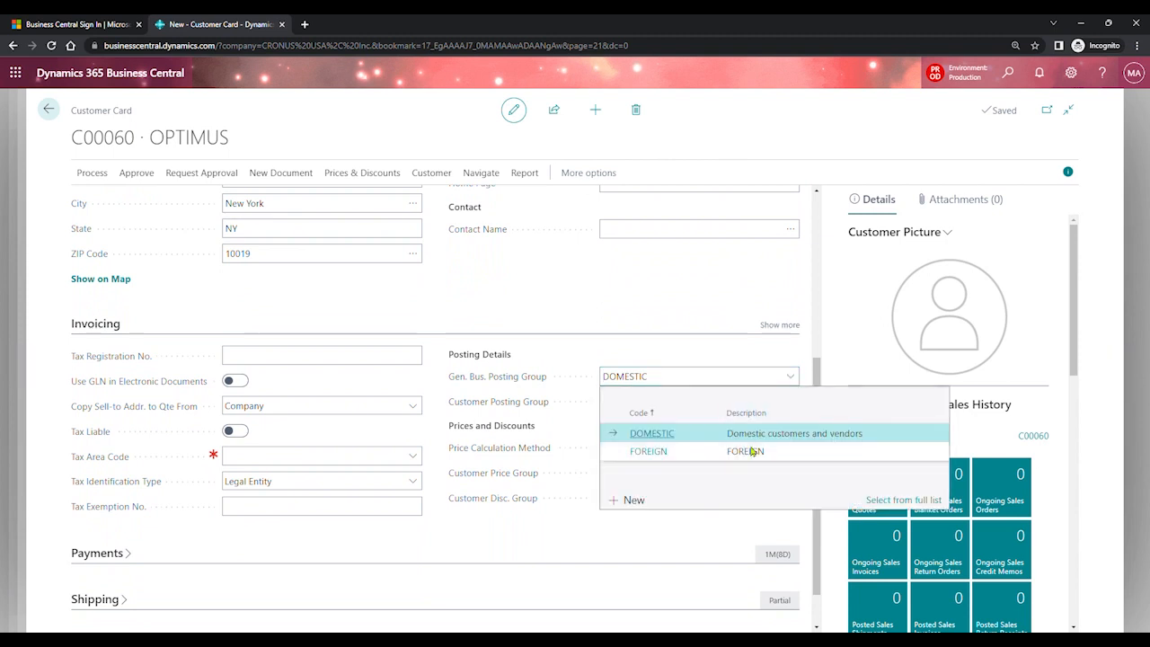
{"action": "left_click", "coordinate": [655, 440]}
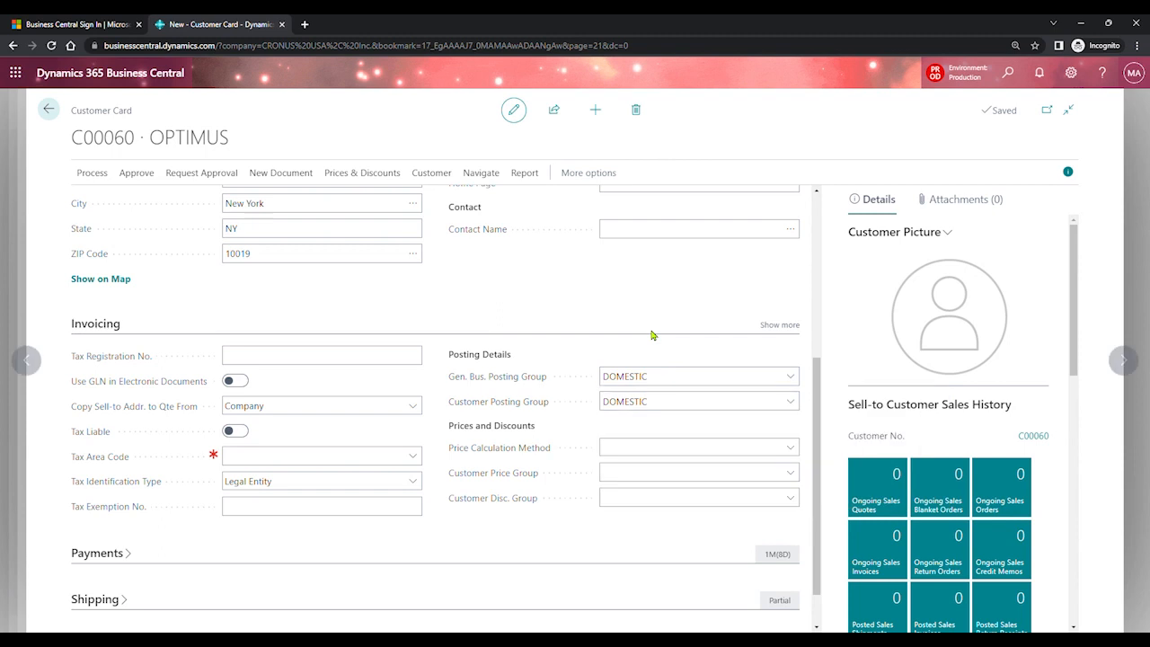
{"action": "mouse_move", "coordinate": [534, 384]}
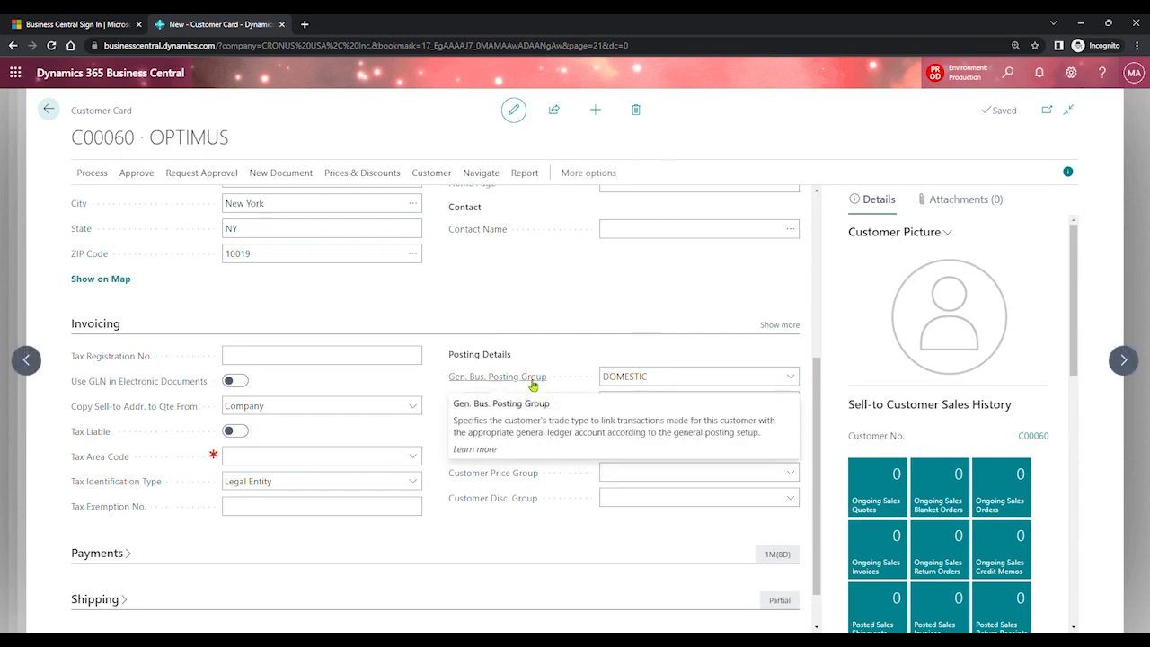
{"action": "mouse_move", "coordinate": [531, 410]}
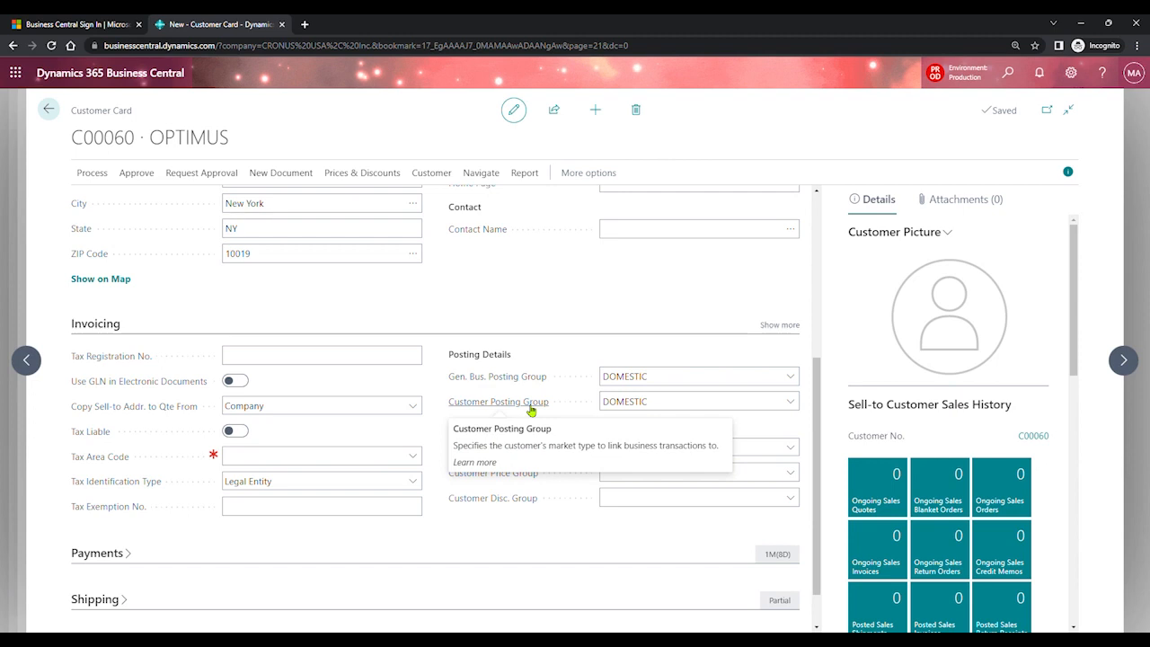
{"action": "left_click", "coordinate": [339, 469]}
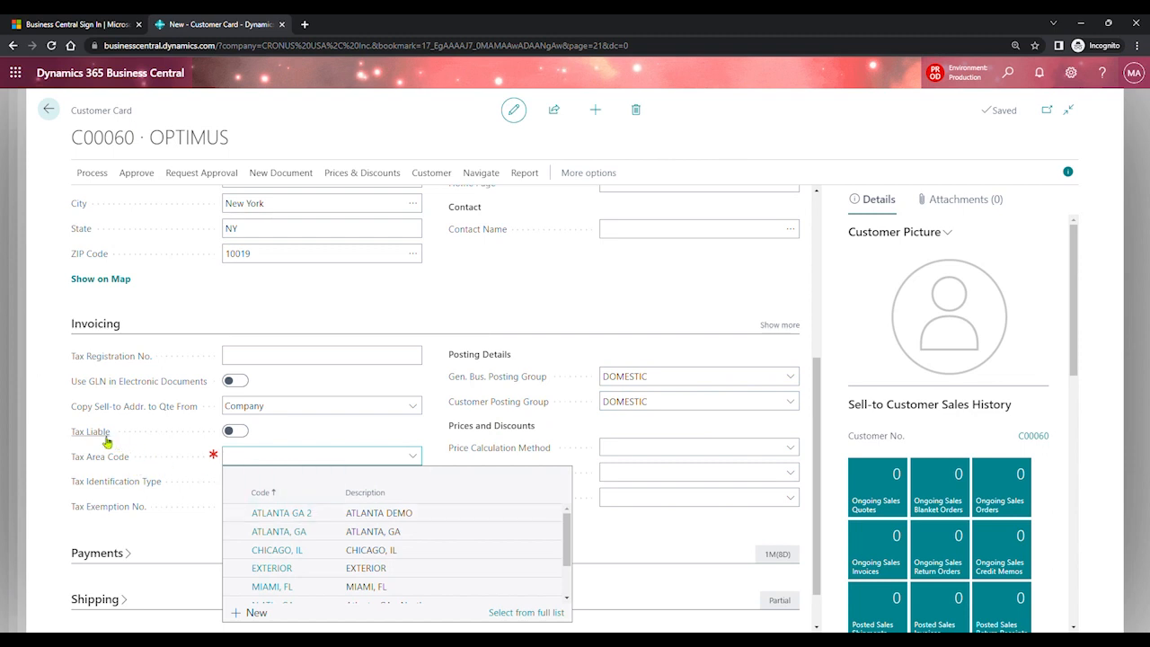
- Make OPTIMUS tax liable with tax area ATLANTA GA 2, then expand Payments
{"action": "left_click", "coordinate": [237, 433]}
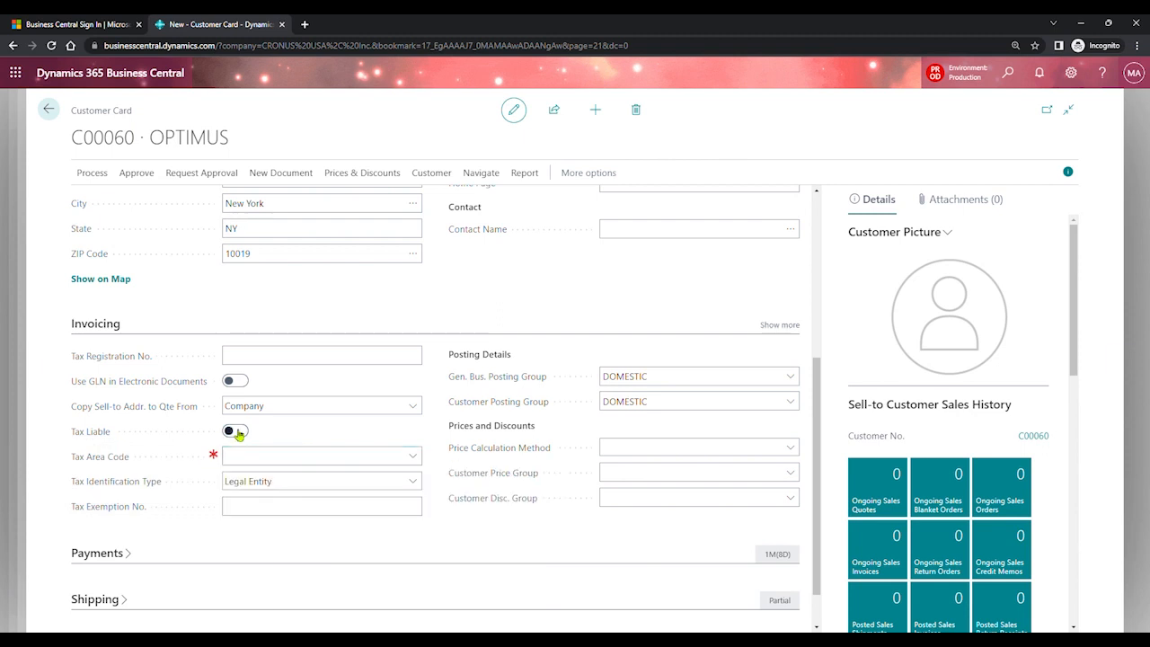
{"action": "left_click", "coordinate": [416, 458]}
{"action": "left_click", "coordinate": [389, 518]}
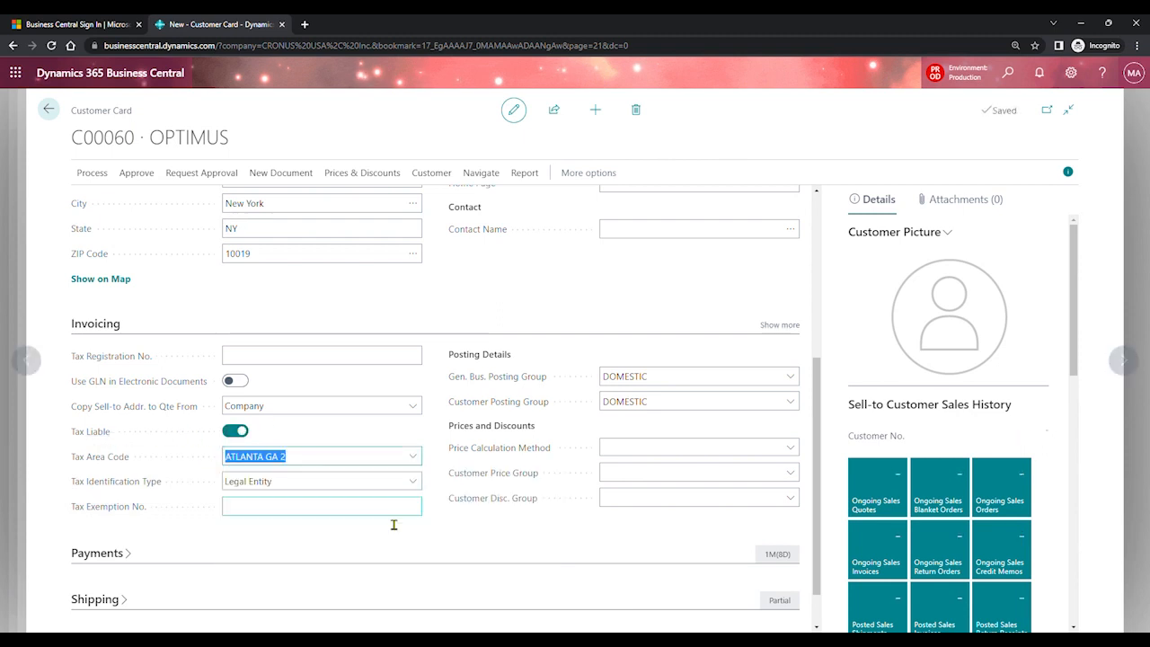
{"action": "mouse_move", "coordinate": [94, 469]}
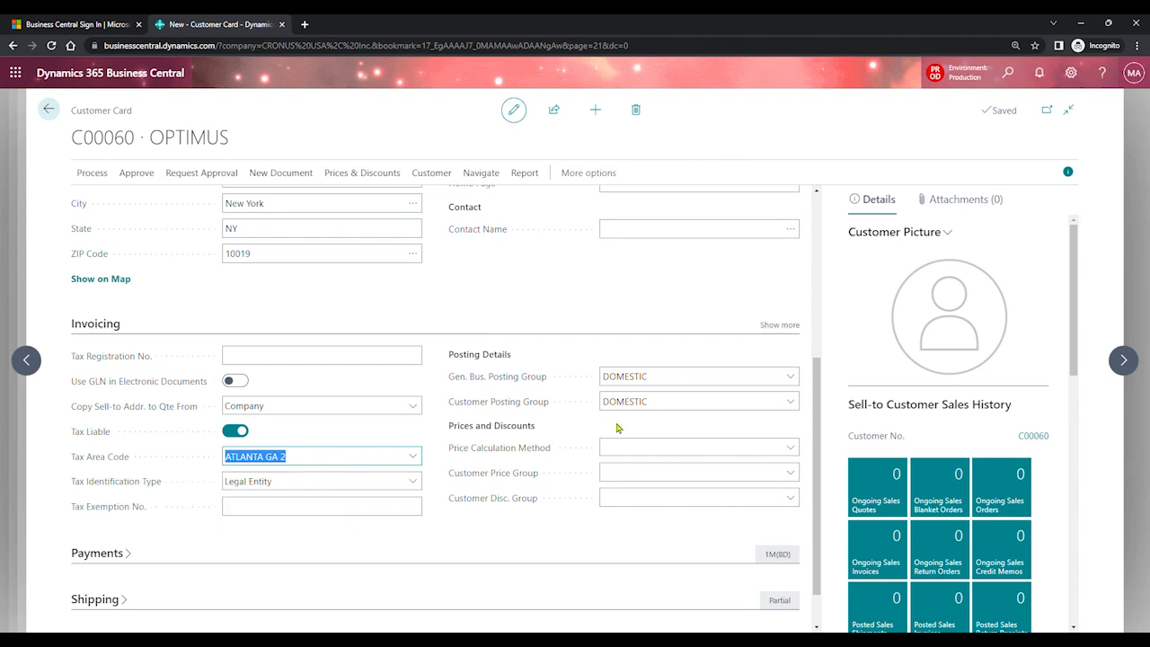
{"action": "left_click_drag", "start_coordinate": [817, 410], "coordinate": [826, 442]}
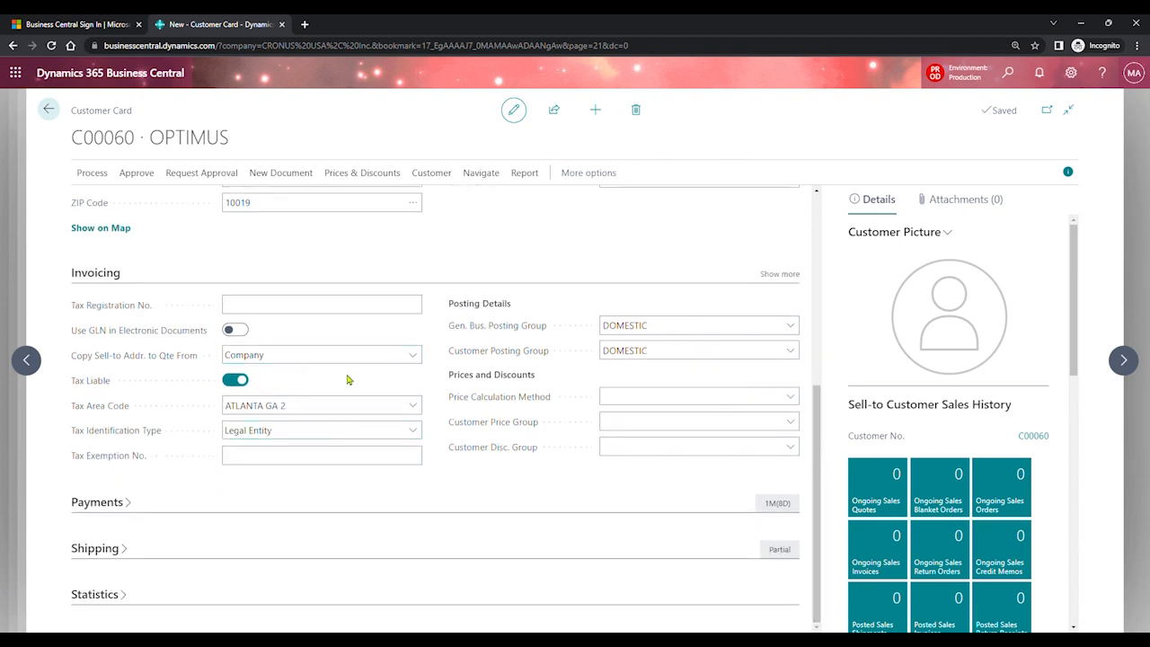
{"action": "left_click", "coordinate": [131, 504]}
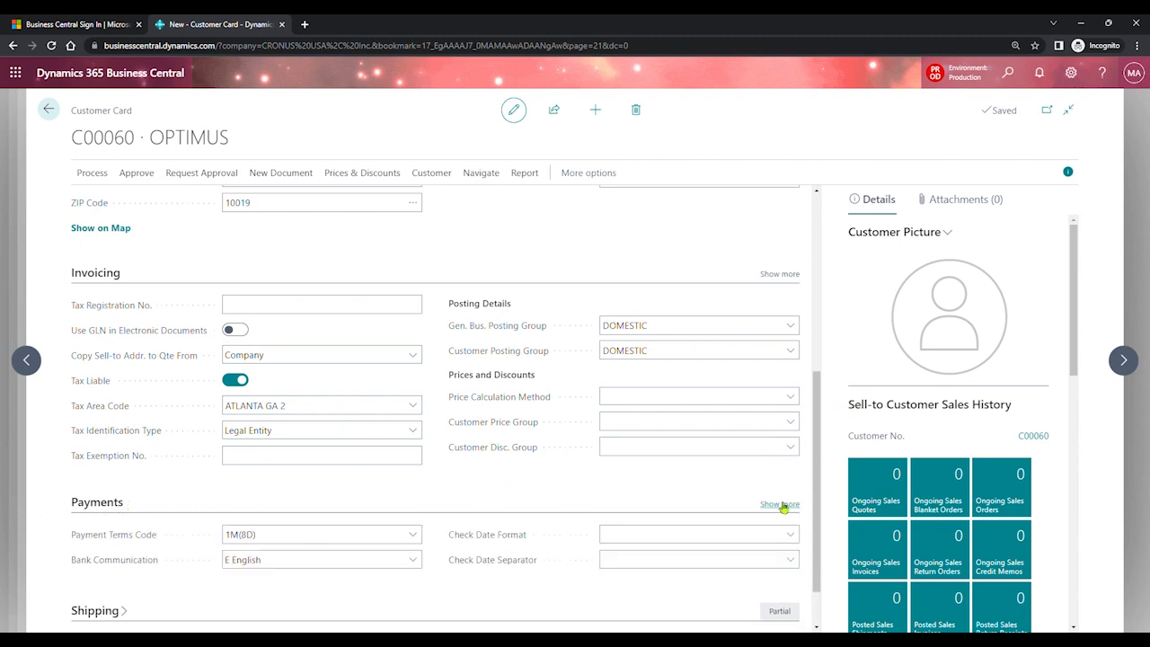
- Check the 1M(8D) payment terms code and list the available payment terms
{"action": "left_click", "coordinate": [781, 504]}
{"action": "left_click_drag", "start_coordinate": [818, 435], "coordinate": [821, 524]}
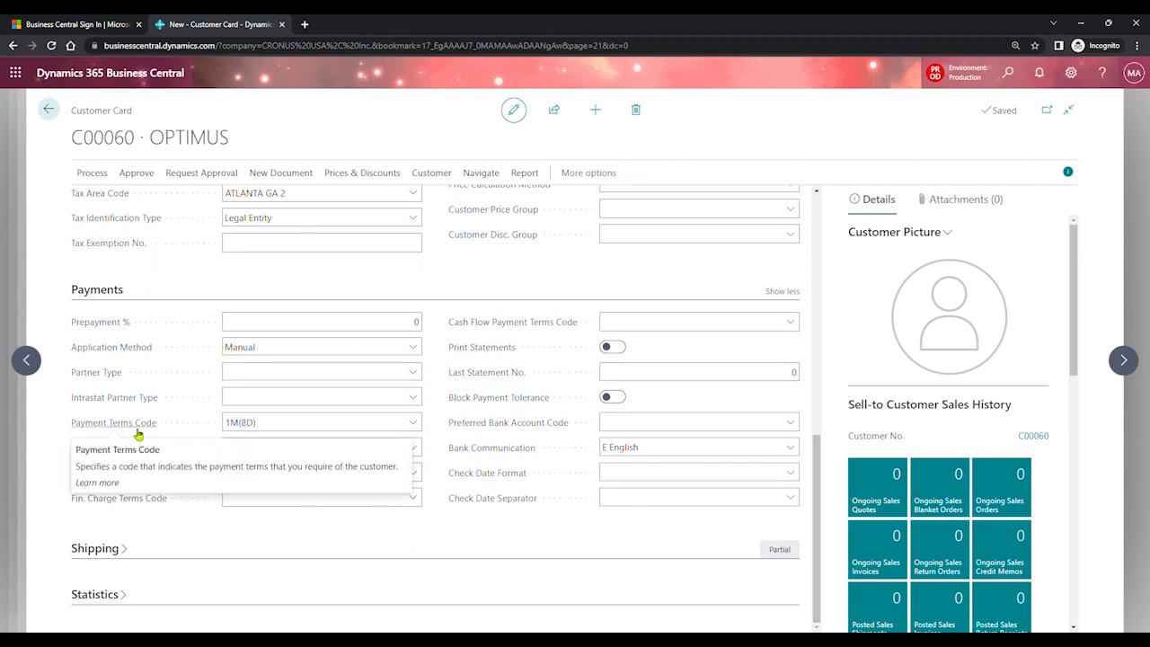
{"action": "left_click", "coordinate": [284, 423]}
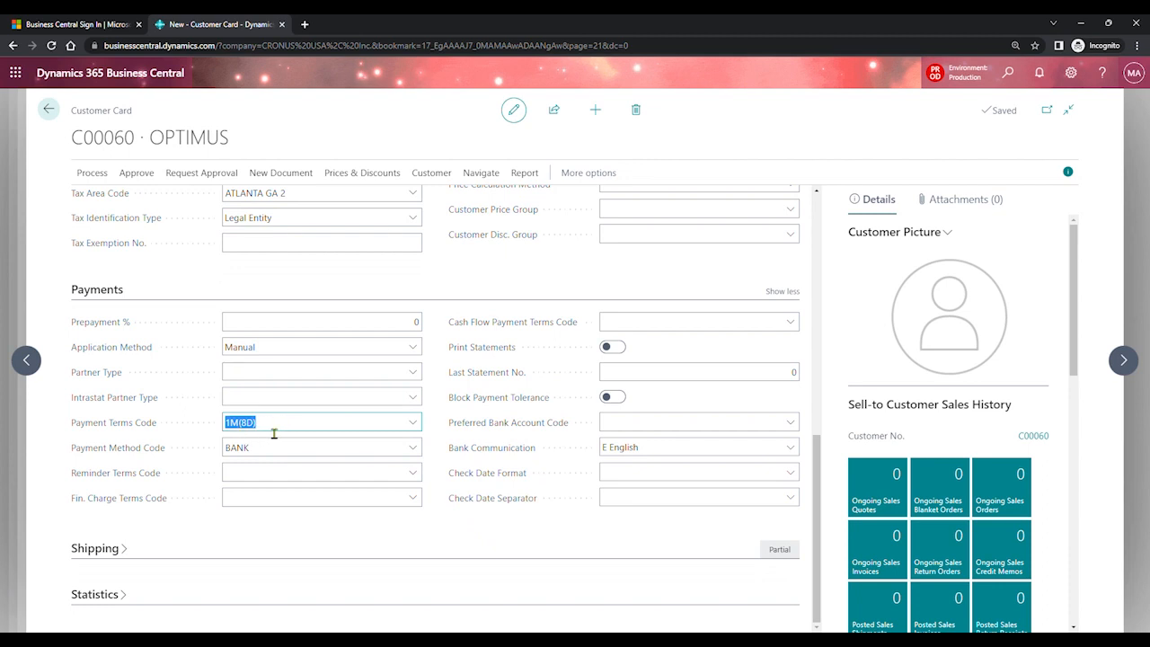
{"action": "left_click", "coordinate": [413, 425]}
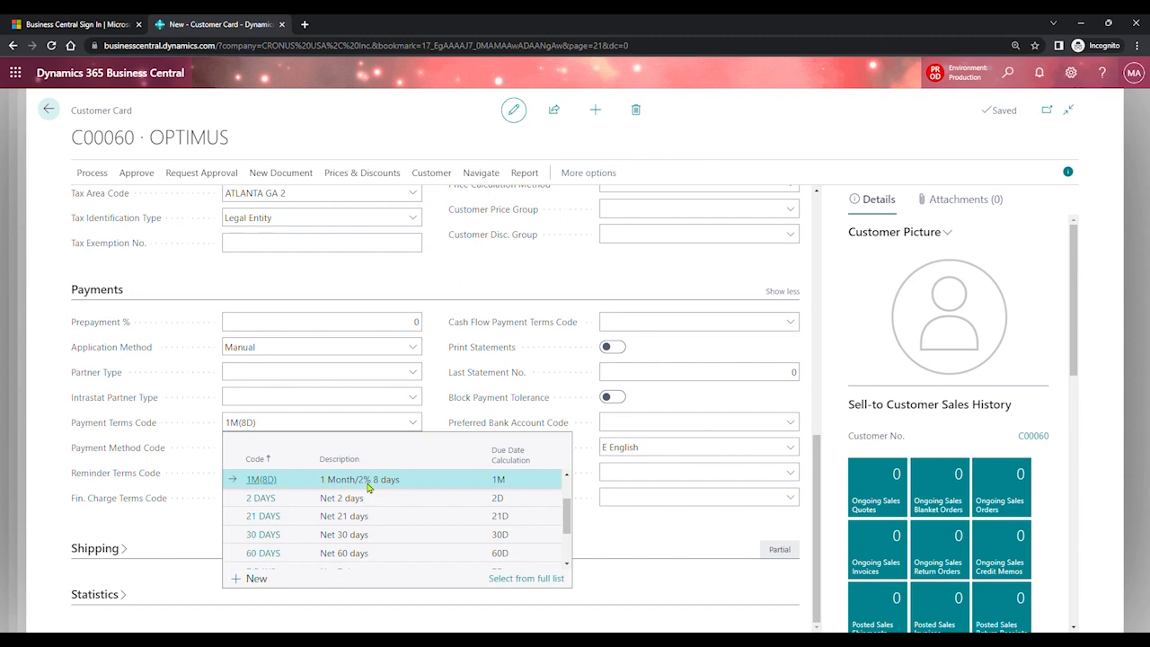
- Keep payment terms 1M(8D) and payment method BANK after browsing the alternatives
{"action": "left_click", "coordinate": [427, 411]}
{"action": "left_click", "coordinate": [313, 458]}
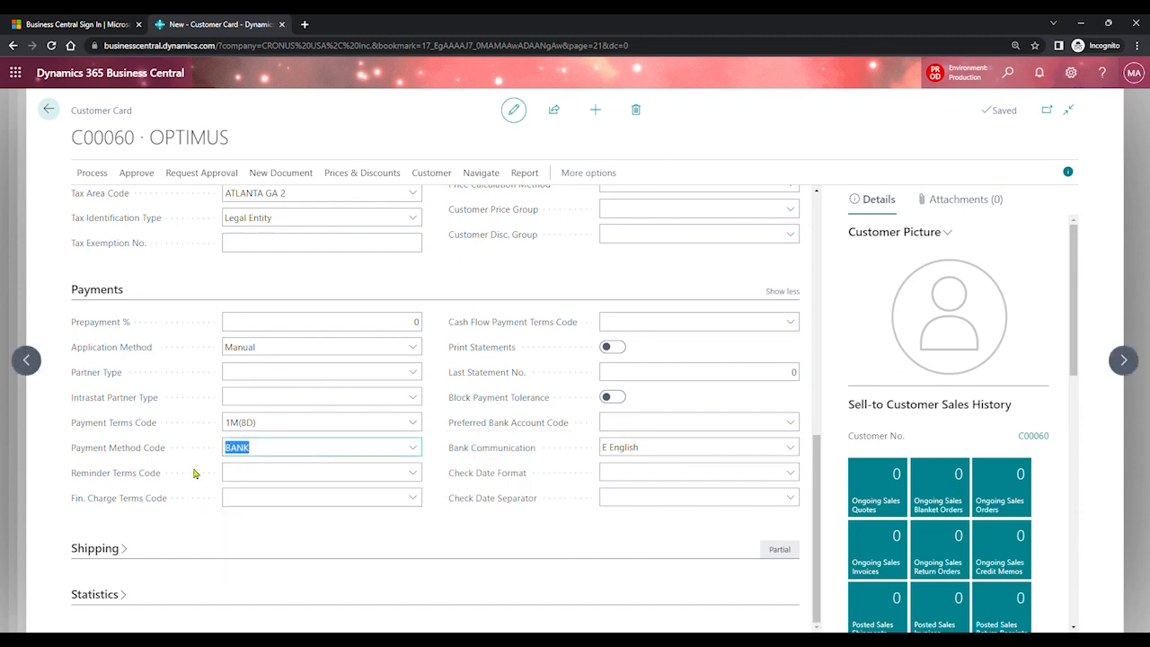
{"action": "left_click", "coordinate": [419, 453]}
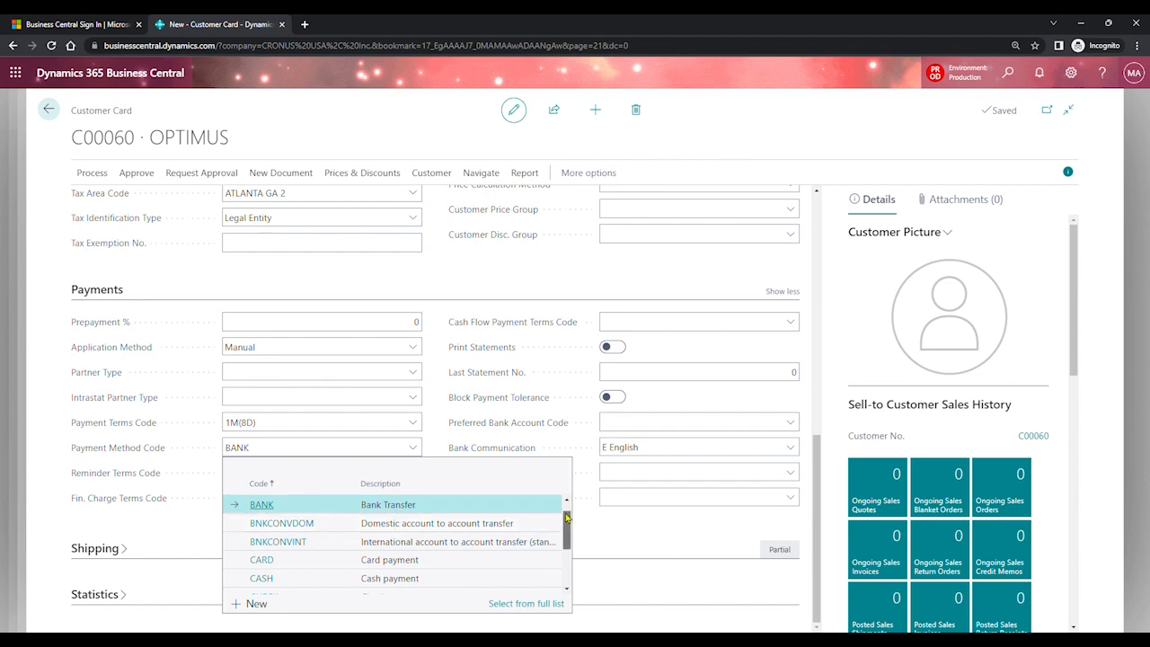
{"action": "left_click_drag", "start_coordinate": [567, 518], "coordinate": [564, 567]}
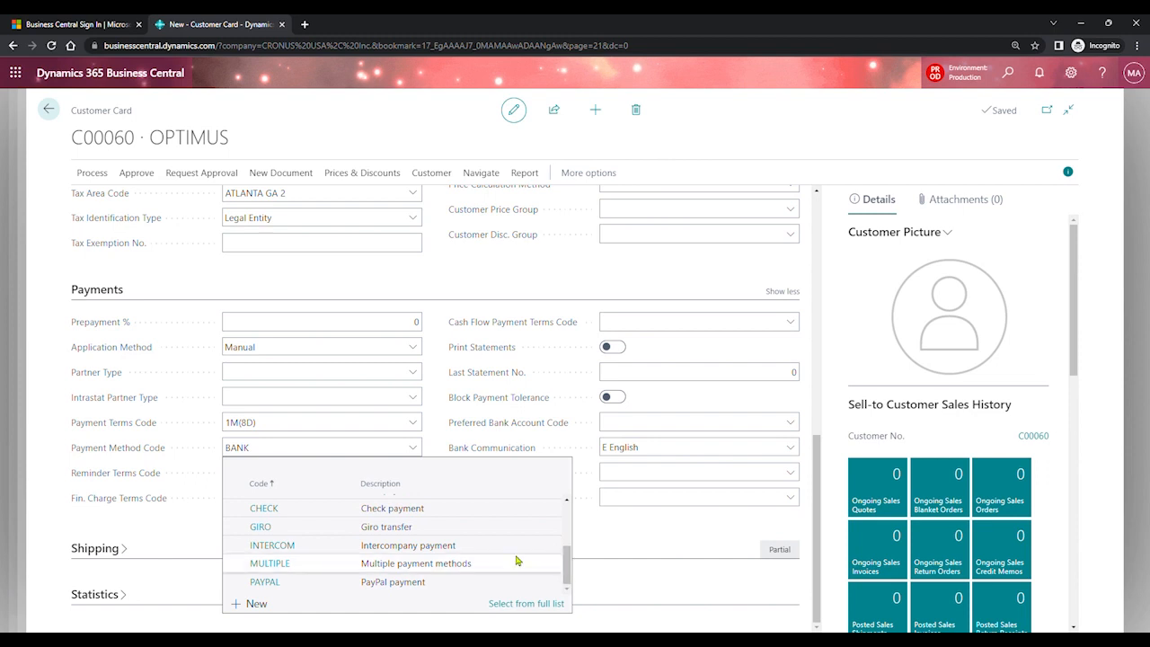
{"action": "mouse_move", "coordinate": [564, 557]}
{"action": "left_mouse_down"}
{"action": "mouse_move", "coordinate": [570, 546]}
{"action": "mouse_move", "coordinate": [570, 559]}
{"action": "left_mouse_up"}
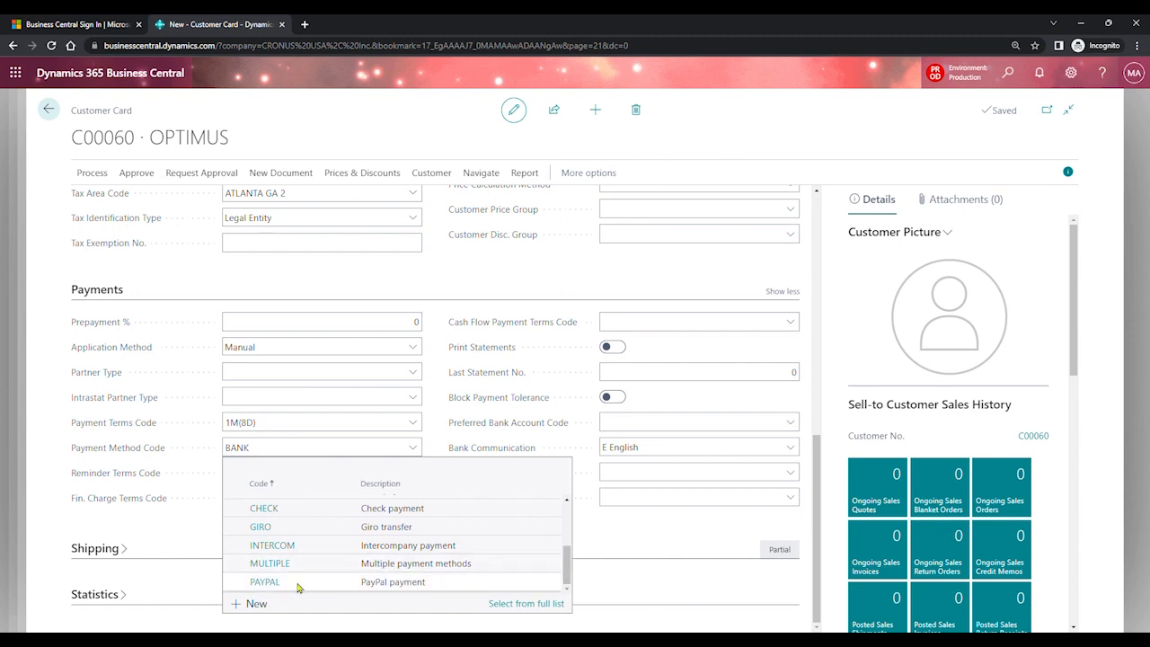
{"action": "left_click", "coordinate": [439, 406]}
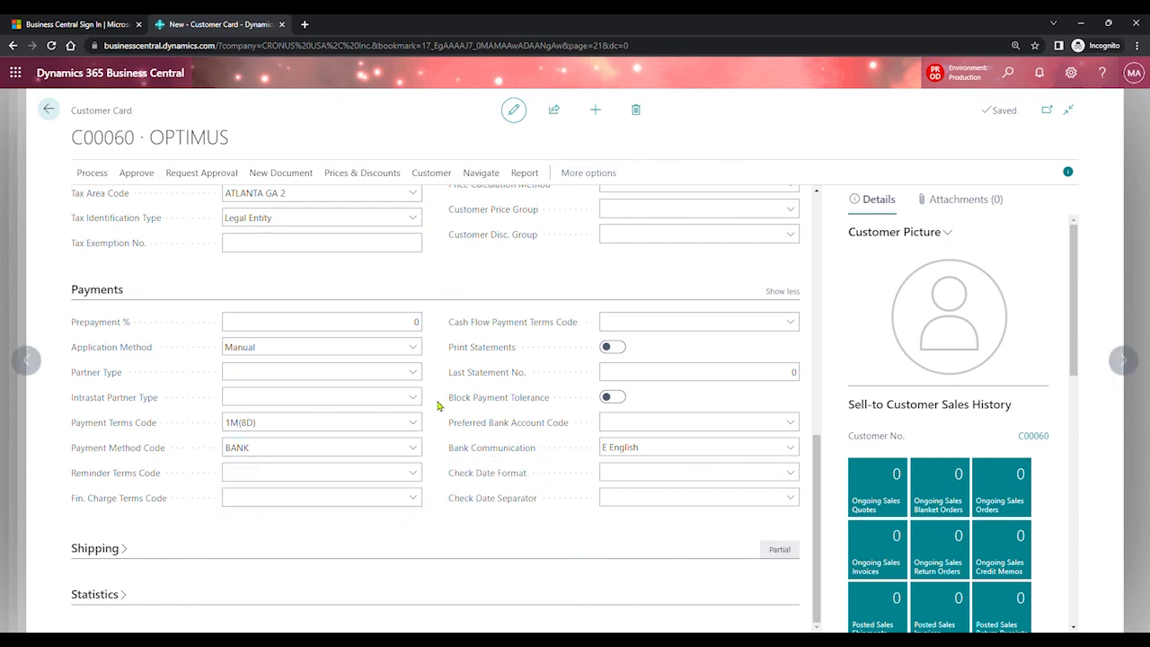
{"action": "left_click", "coordinate": [262, 483]}
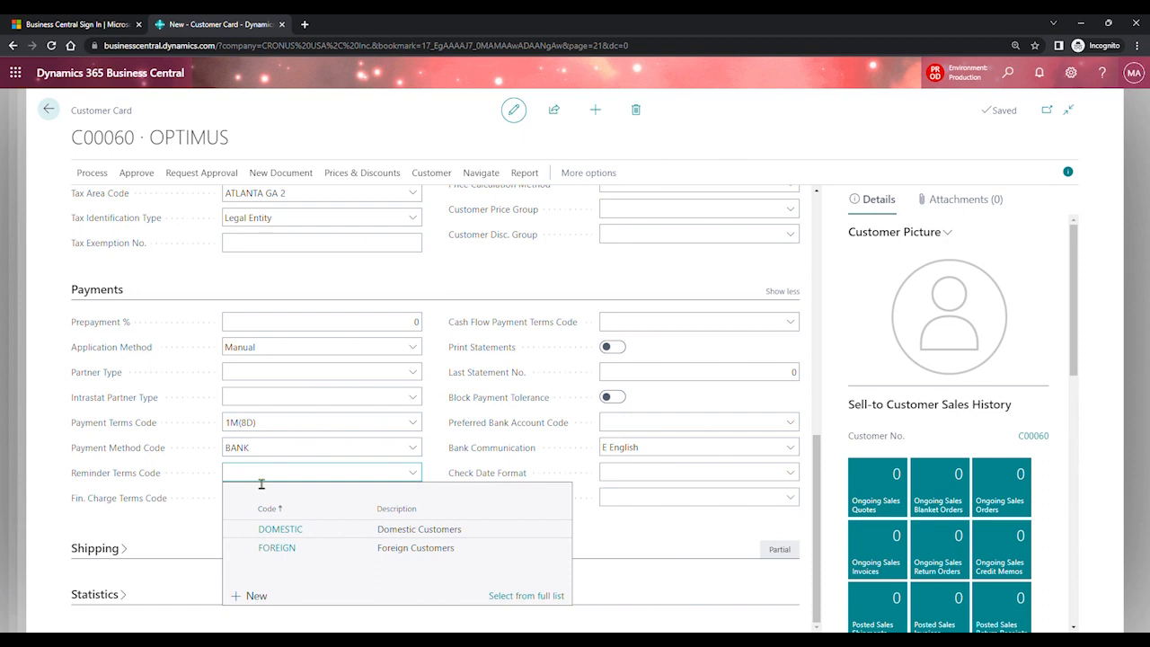
- Choose DOMESTIC as the Reminder Terms Code and 1.5 DOM. as the Fin. Charge Terms Code
{"action": "mouse_move", "coordinate": [157, 484]}
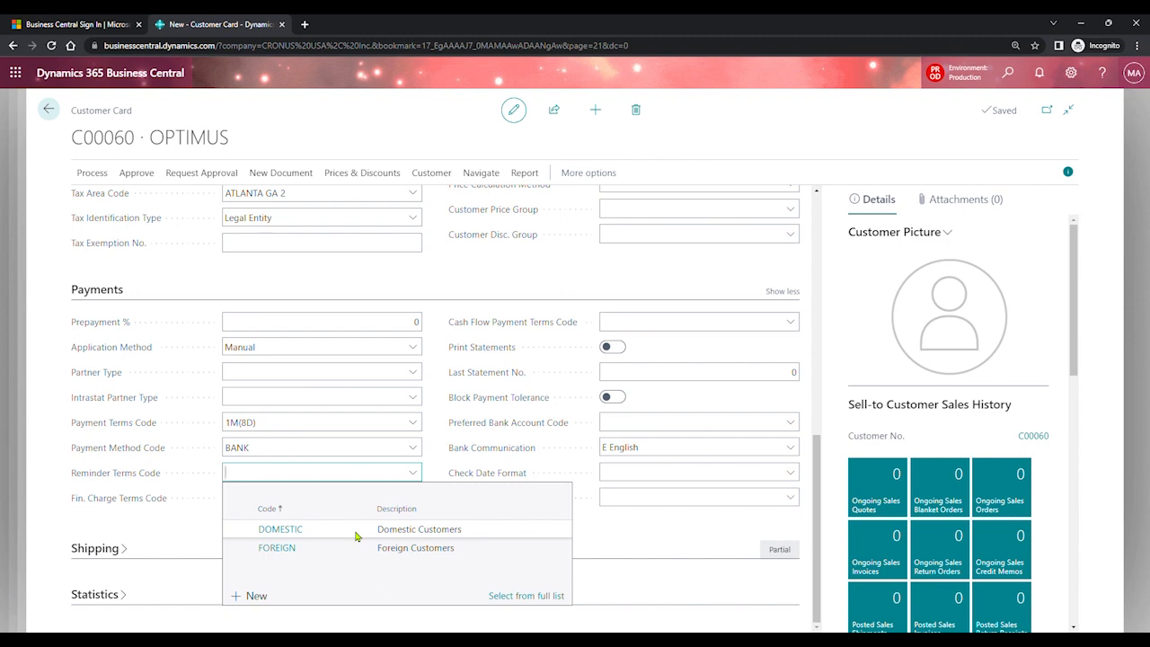
{"action": "left_click", "coordinate": [354, 532]}
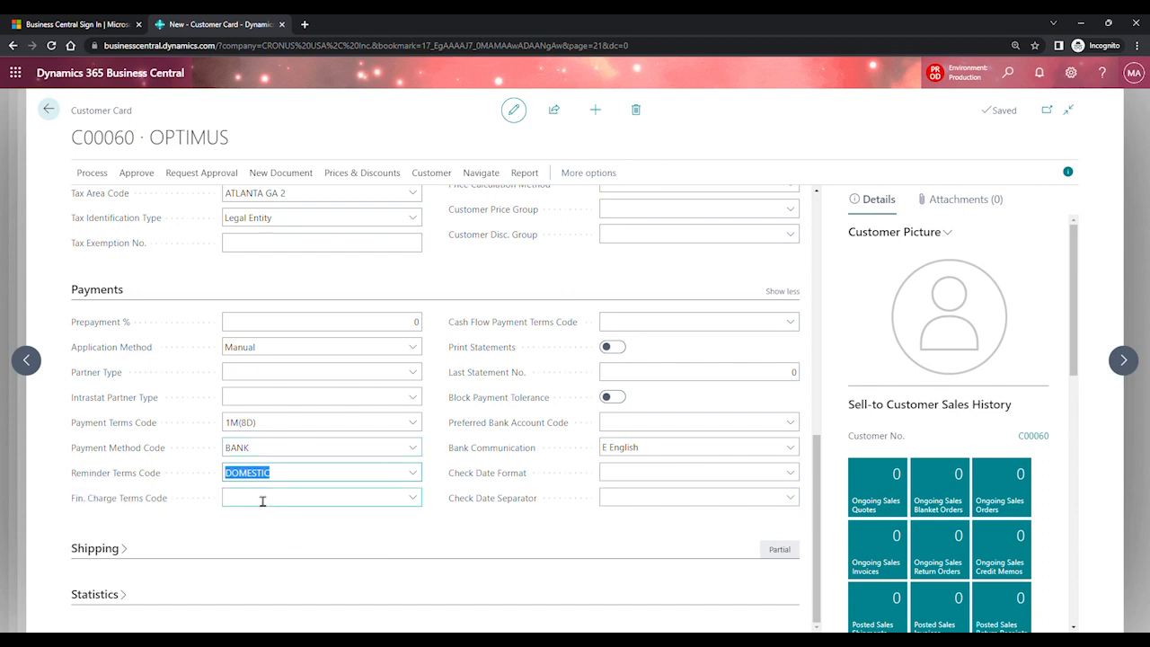
{"action": "left_click", "coordinate": [263, 500]}
{"action": "mouse_move", "coordinate": [160, 503]}
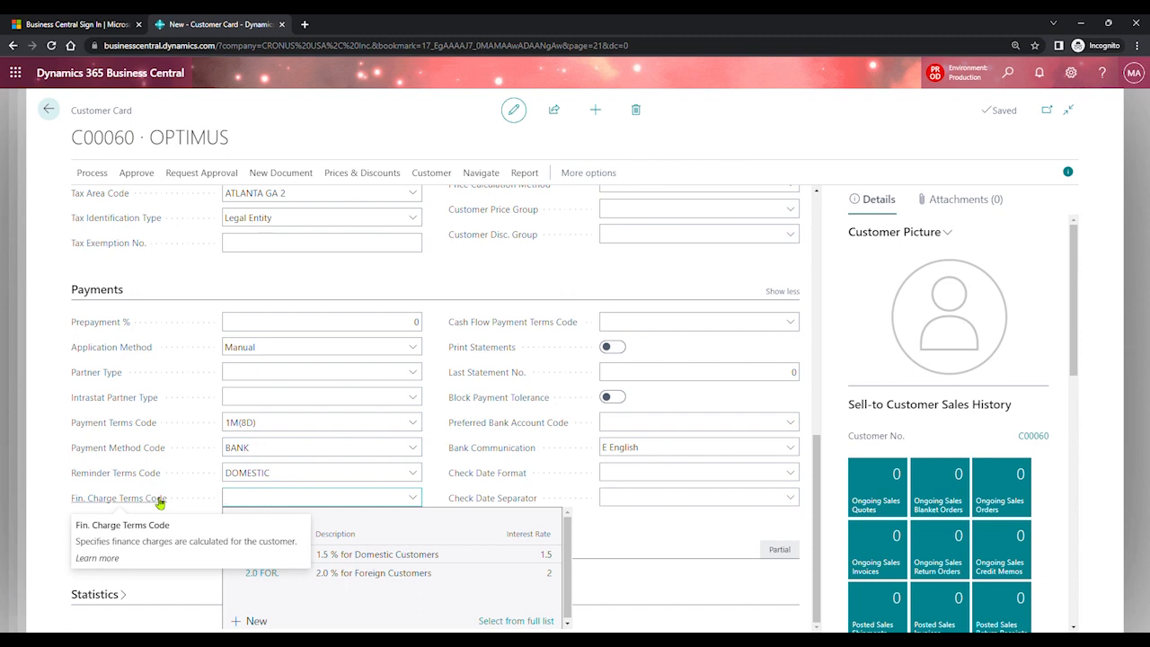
{"action": "left_click", "coordinate": [360, 560]}
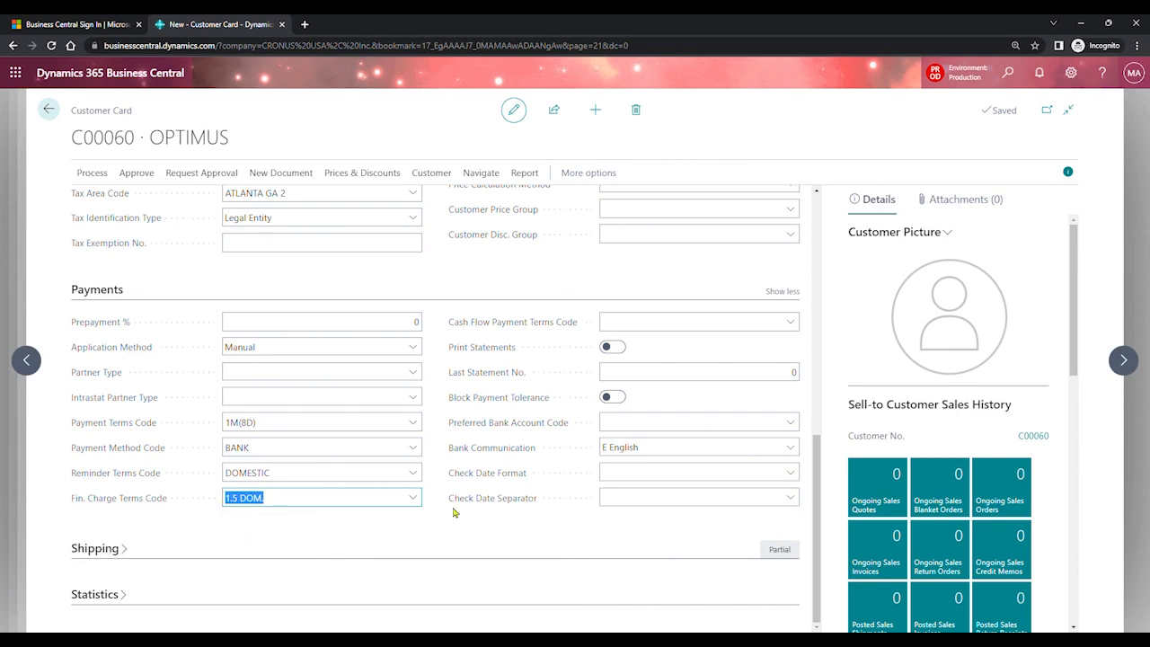
{"action": "left_click_drag", "start_coordinate": [812, 476], "coordinate": [804, 395]}
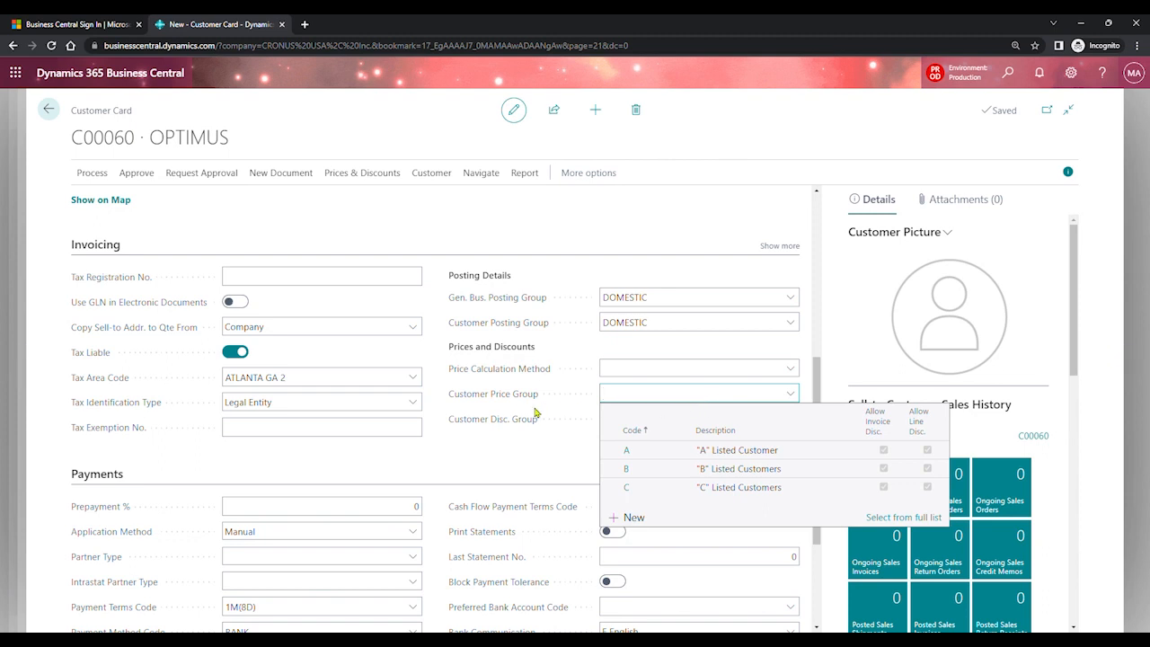
- In Prices and Discounts, assign Customer Price Group A and Customer Disc. Group RETAIL
{"action": "mouse_move", "coordinate": [525, 405]}
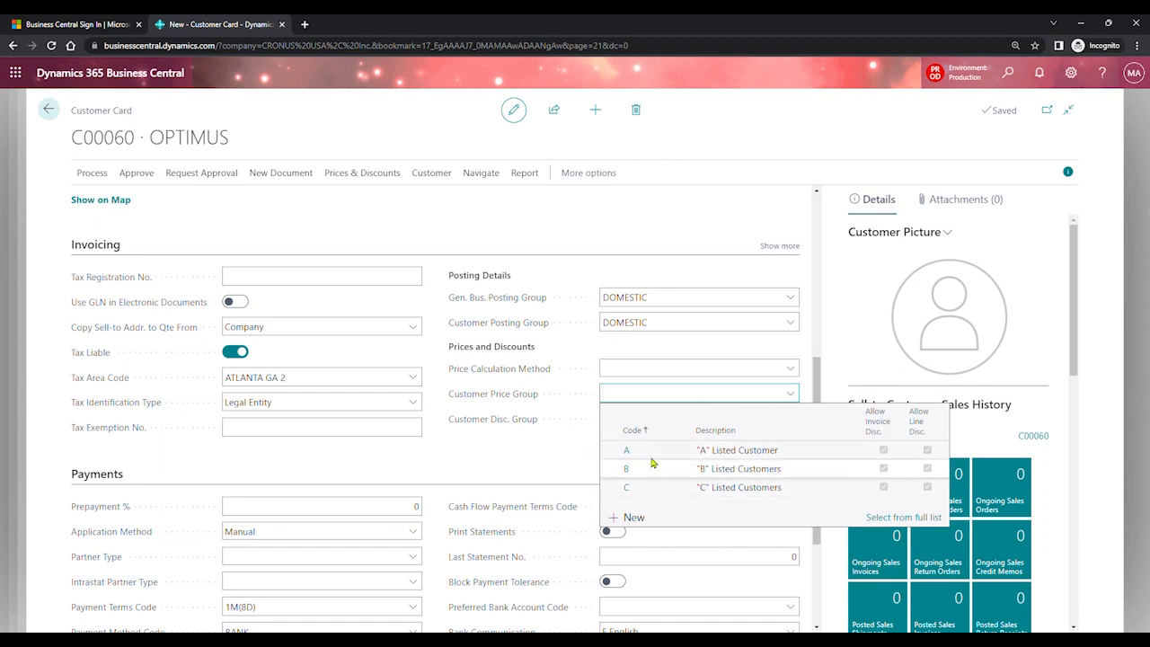
{"action": "left_click", "coordinate": [647, 452]}
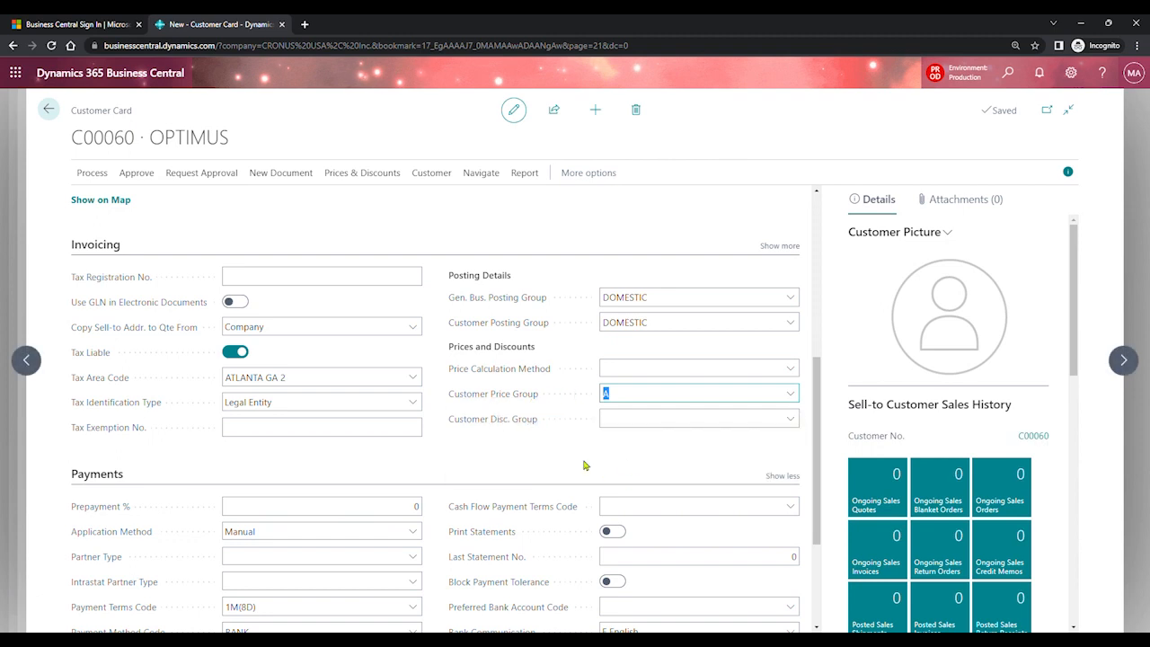
{"action": "left_click", "coordinate": [629, 420]}
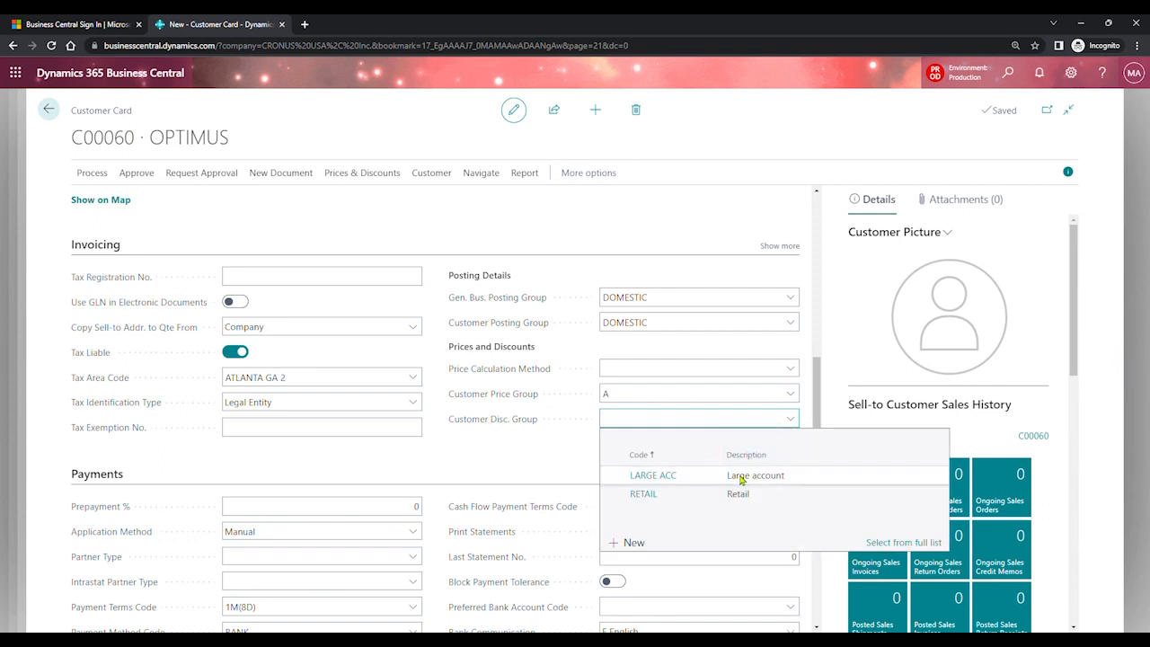
{"action": "left_click", "coordinate": [737, 496]}
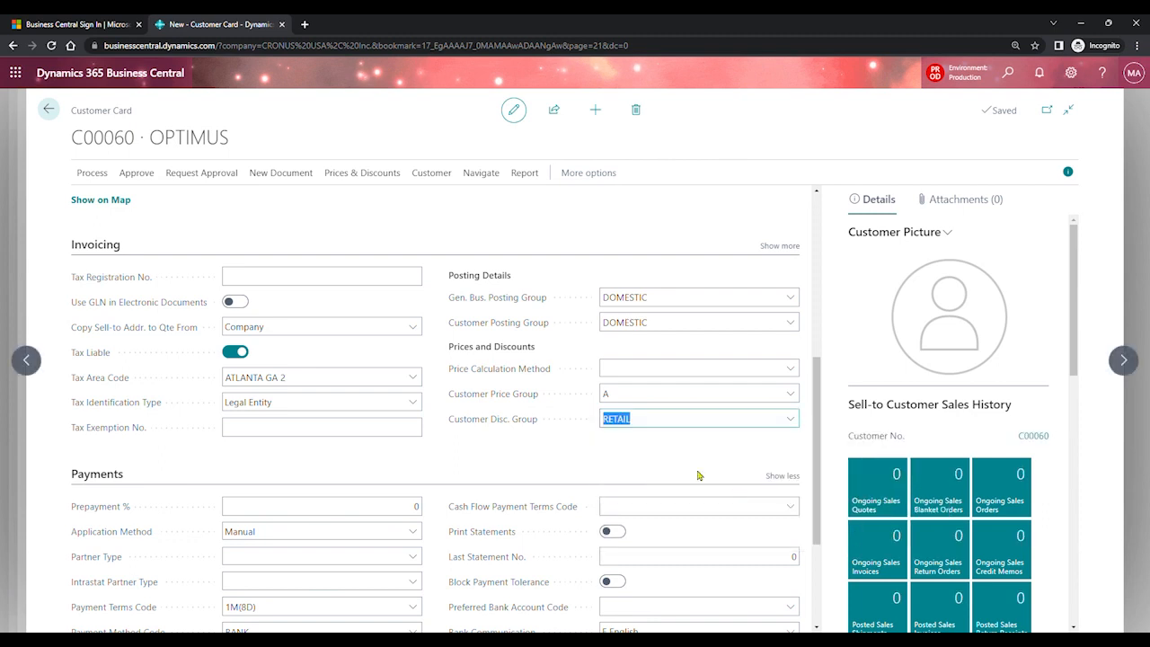
{"action": "mouse_move", "coordinate": [535, 429]}
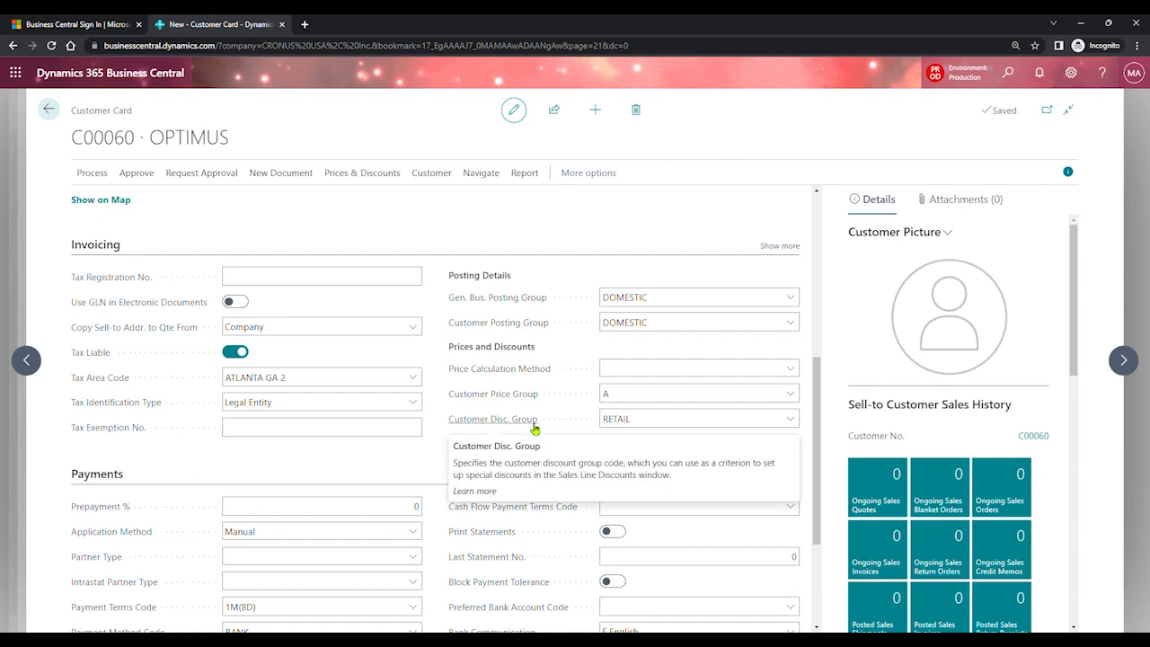
{"action": "left_click", "coordinate": [650, 431]}
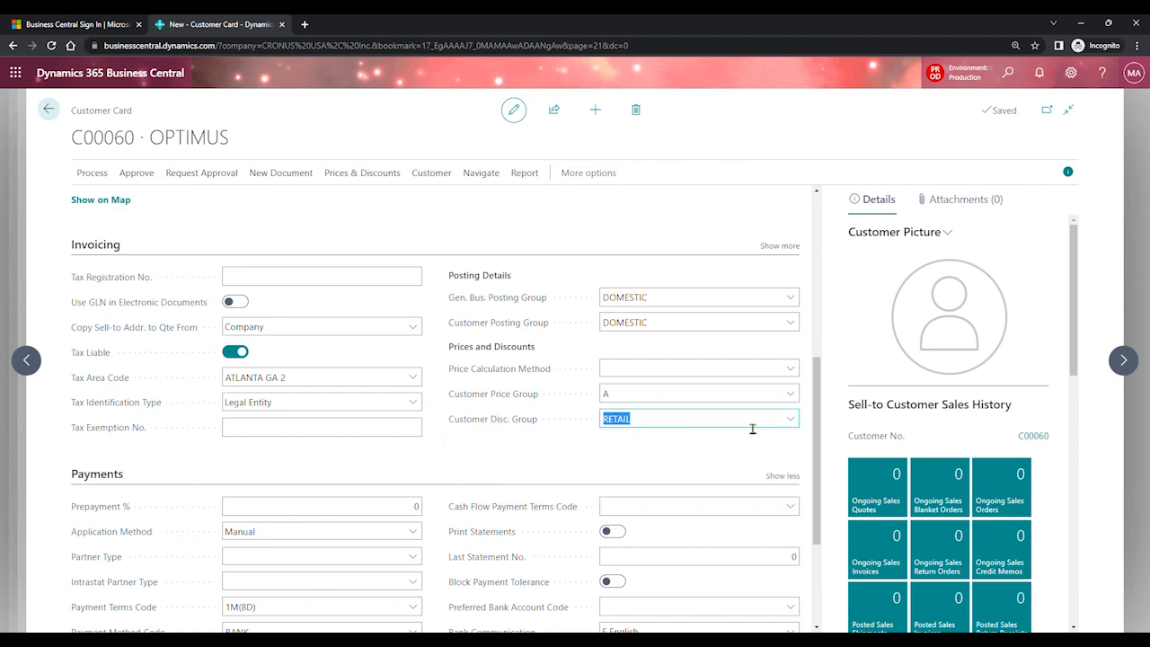
{"action": "left_click", "coordinate": [819, 407]}
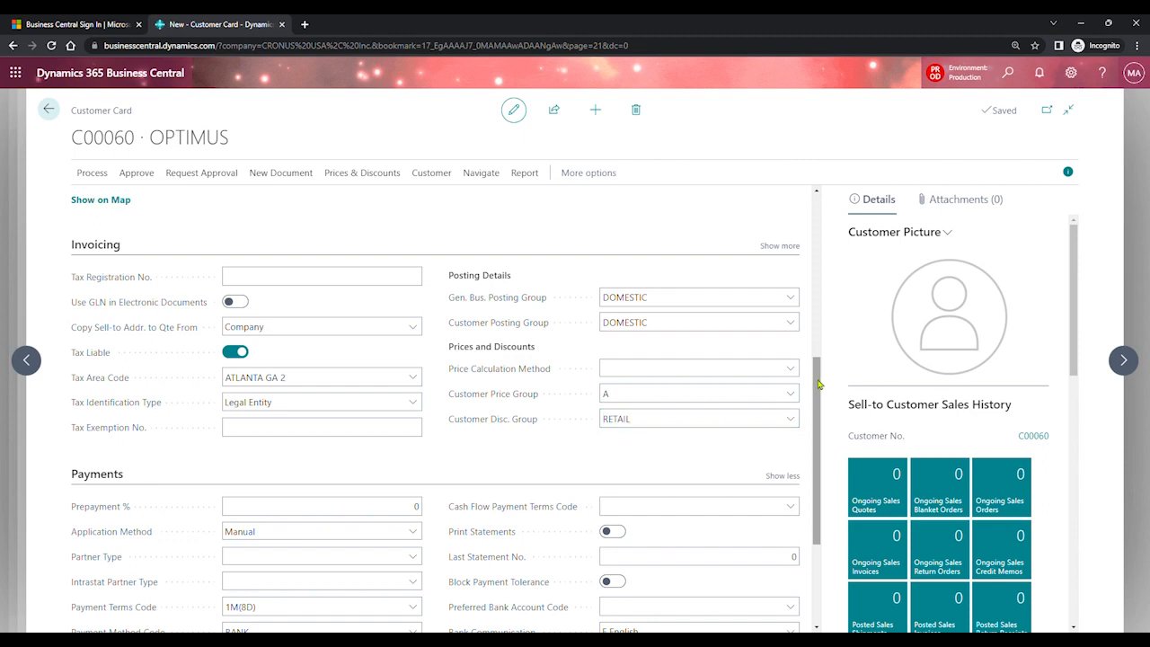
{"action": "left_click_drag", "start_coordinate": [818, 385], "coordinate": [812, 180]}
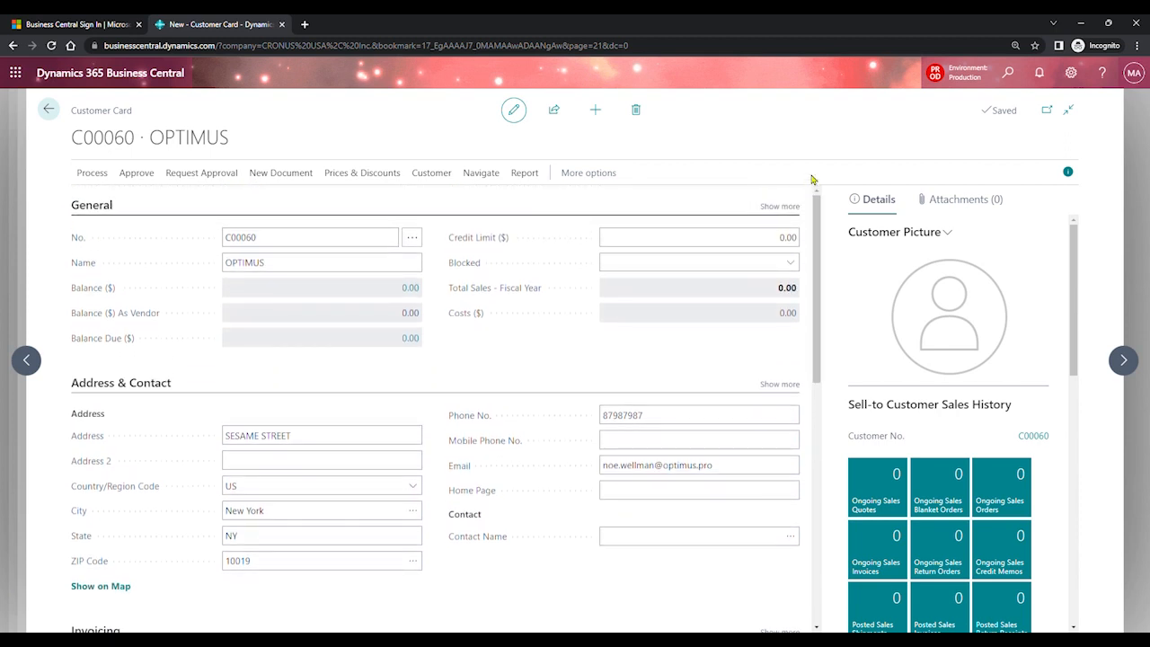